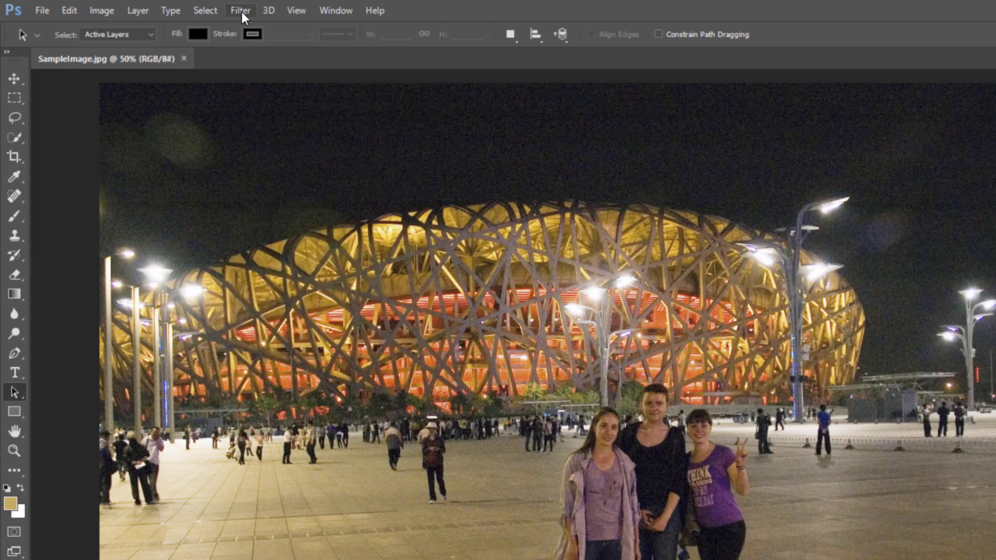
- Launch the Neat Image Reduce Noise v8 filter on the stadium photo
{"action": "left_click", "coordinate": [241, 11]}
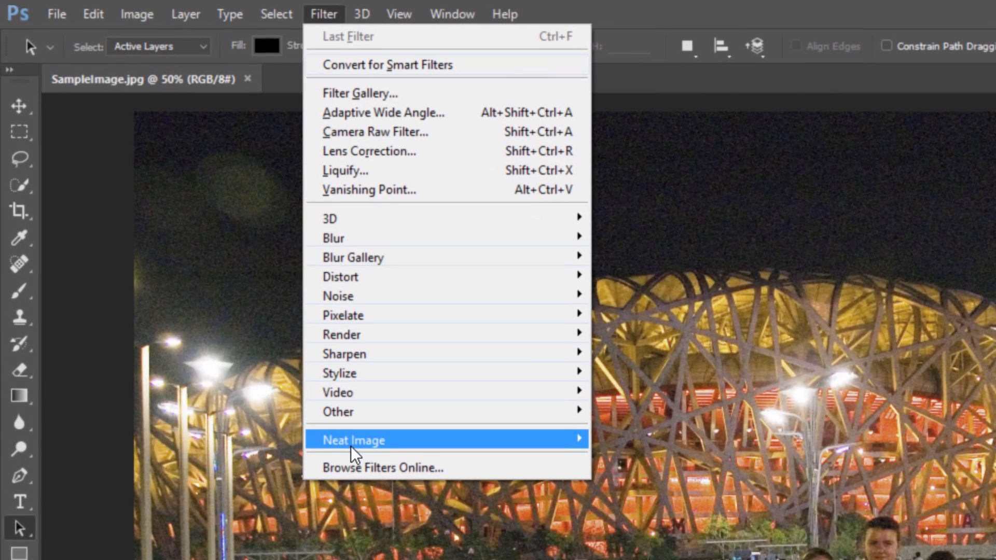
{"action": "mouse_move", "coordinate": [260, 330]}
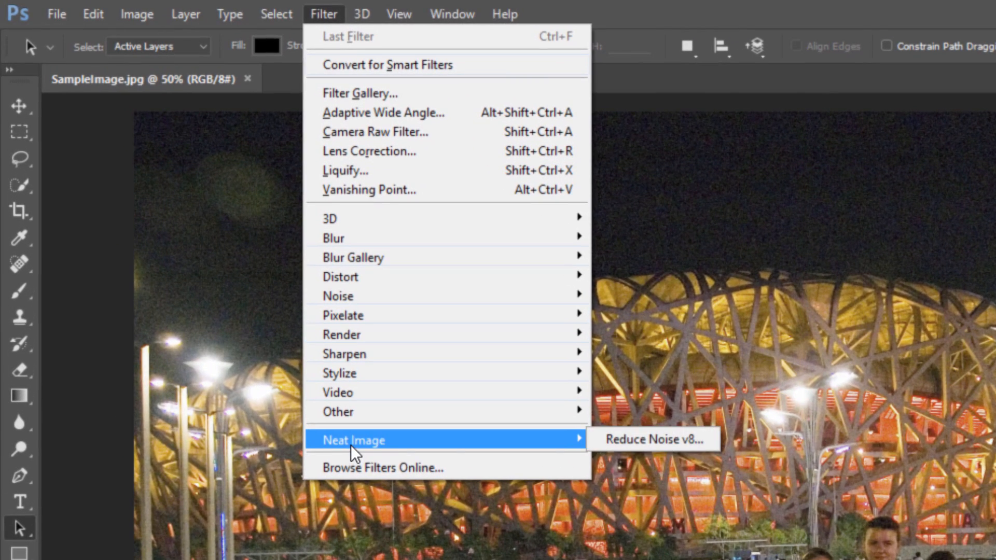
{"action": "left_click", "coordinate": [613, 440]}
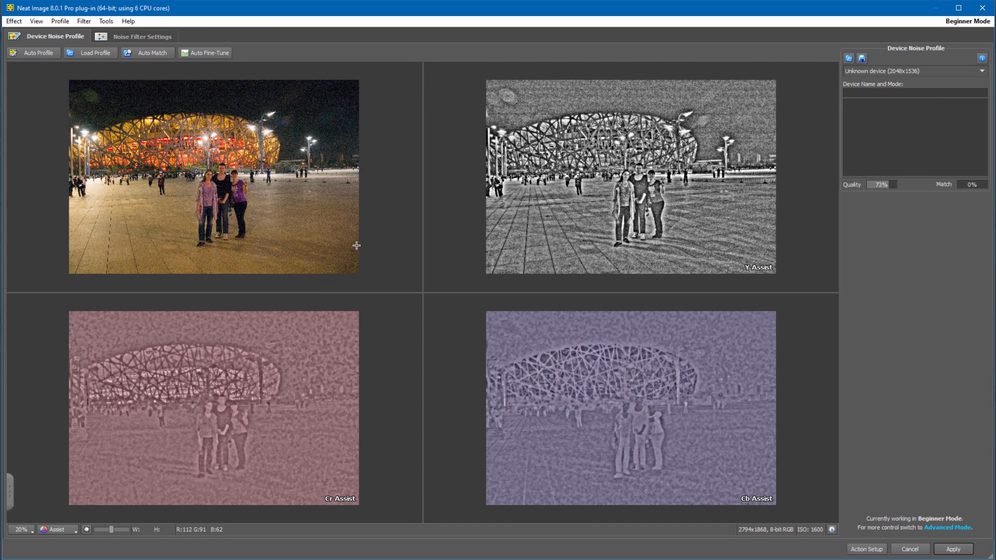
- Try the 1+3 Right and 1+3 Bottom viewer splits for the channel previews
{"action": "left_click", "coordinate": [70, 530]}
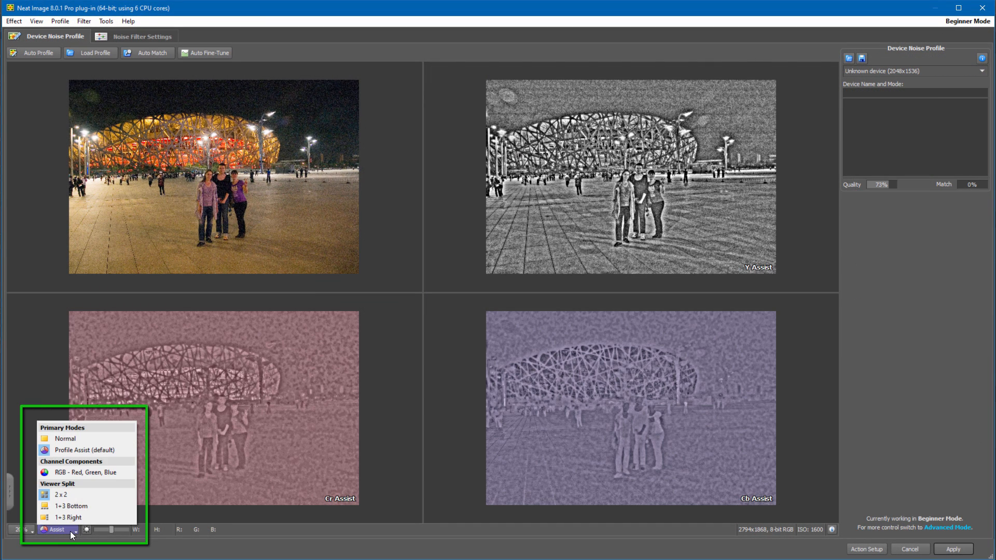
{"action": "left_click", "coordinate": [80, 518]}
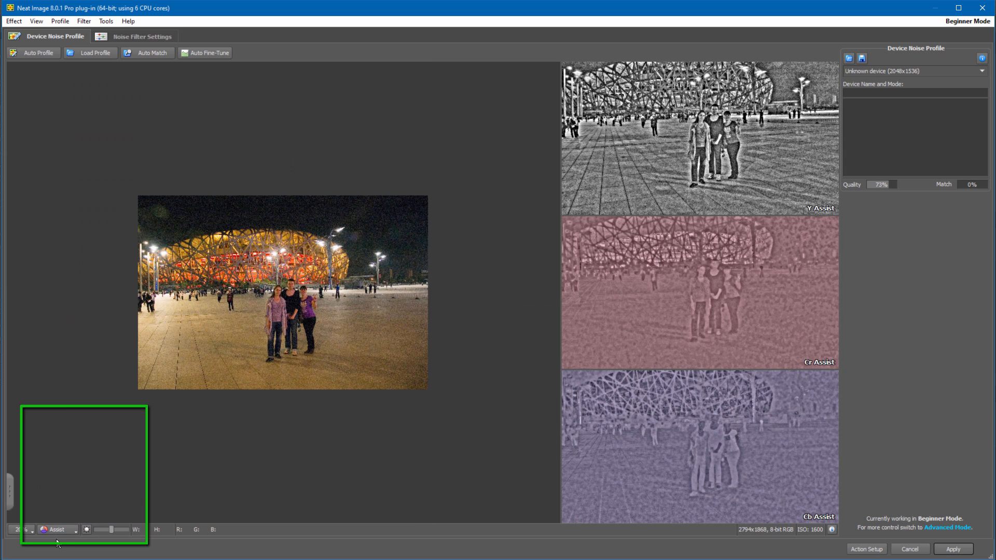
{"action": "left_click", "coordinate": [76, 531]}
{"action": "left_click", "coordinate": [82, 507]}
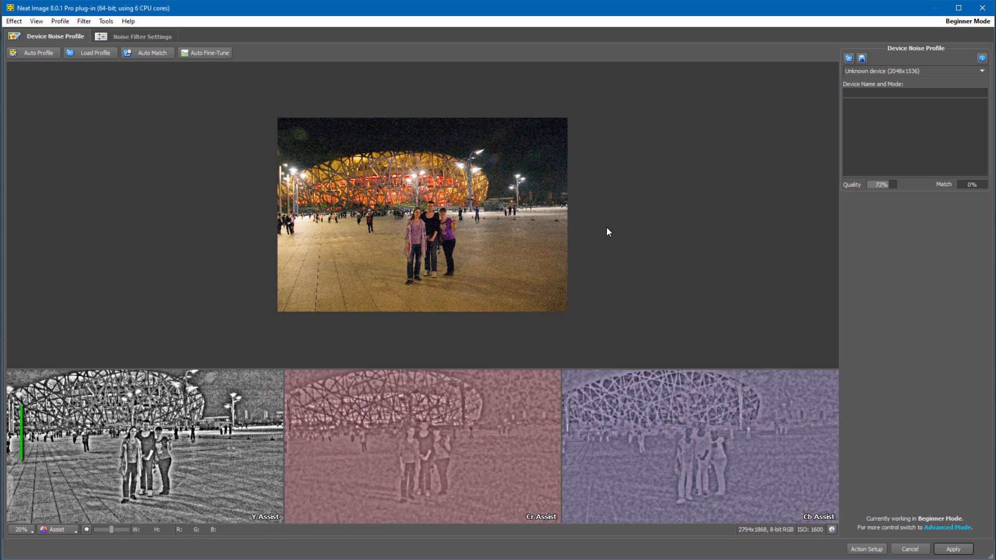
- Preview the RGB channel components, and return the viewer to Profile Assist mode with the 2 x 2 split
{"action": "left_click", "coordinate": [70, 531]}
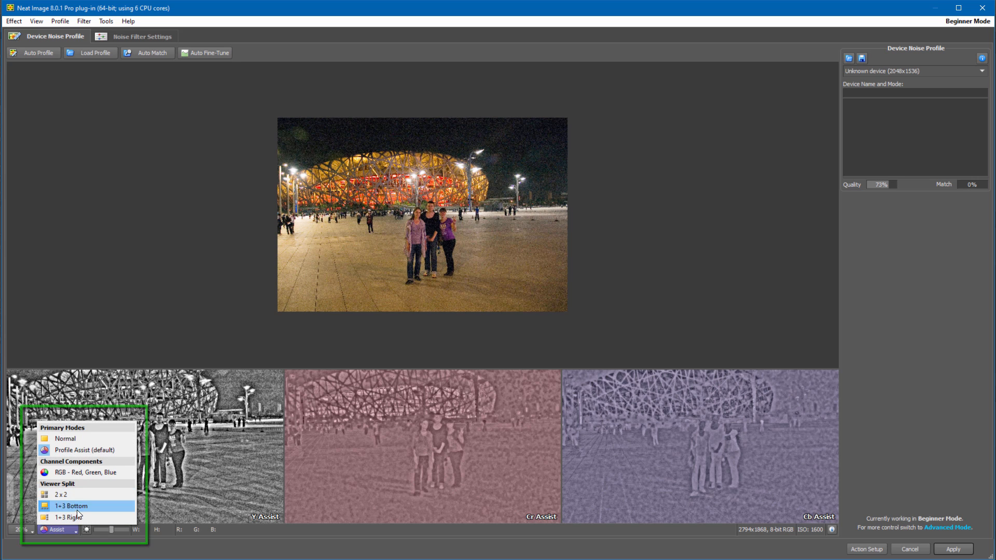
{"action": "left_click", "coordinate": [67, 472]}
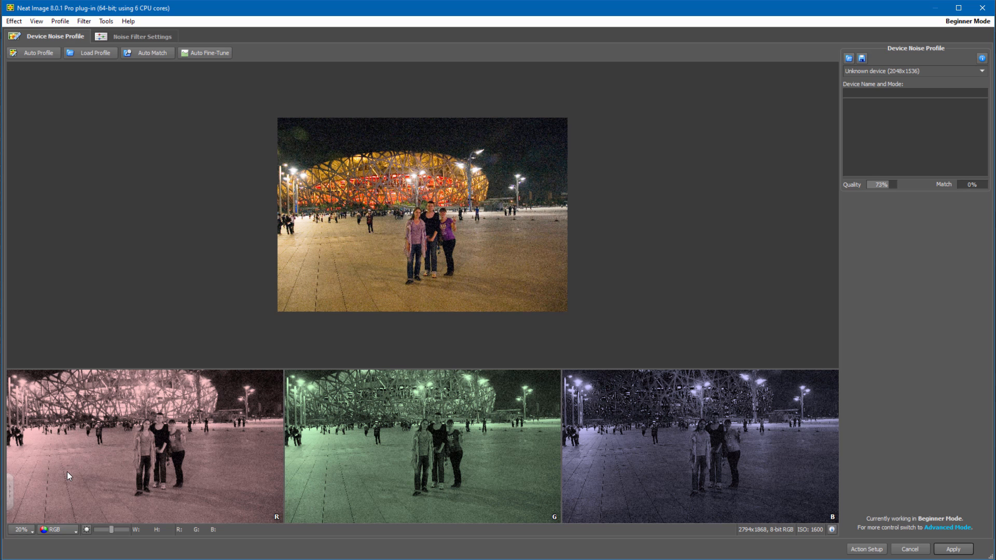
{"action": "left_click", "coordinate": [69, 530]}
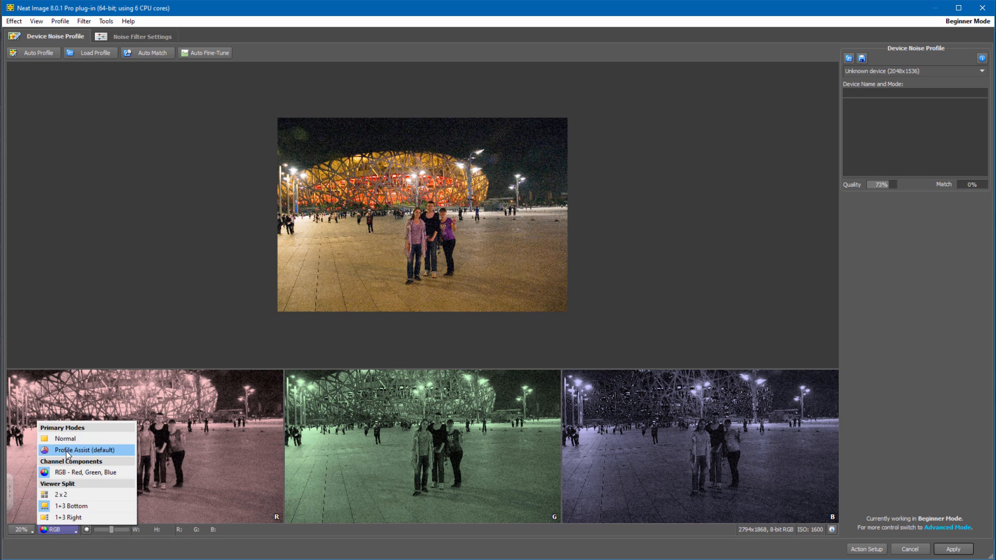
{"action": "left_click", "coordinate": [89, 453]}
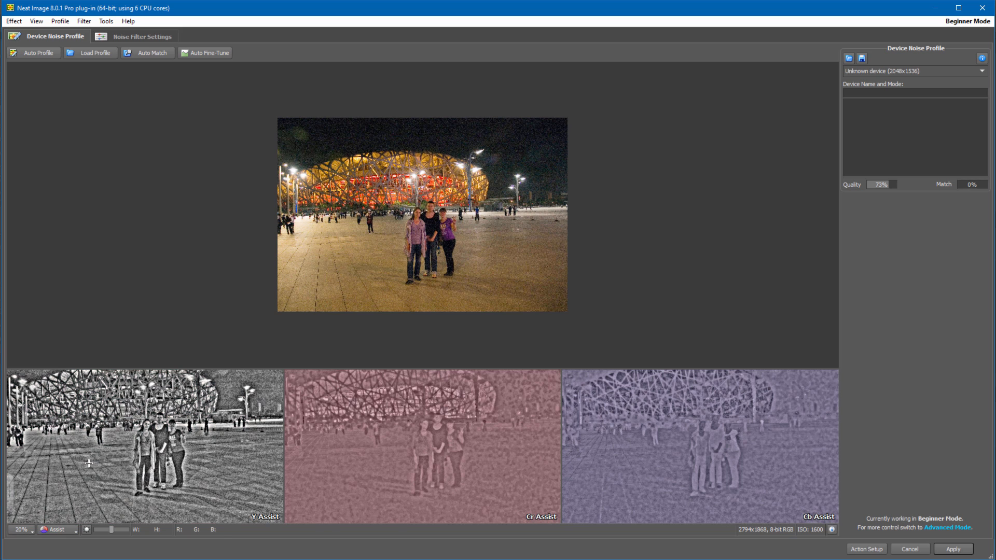
{"action": "left_click", "coordinate": [67, 532]}
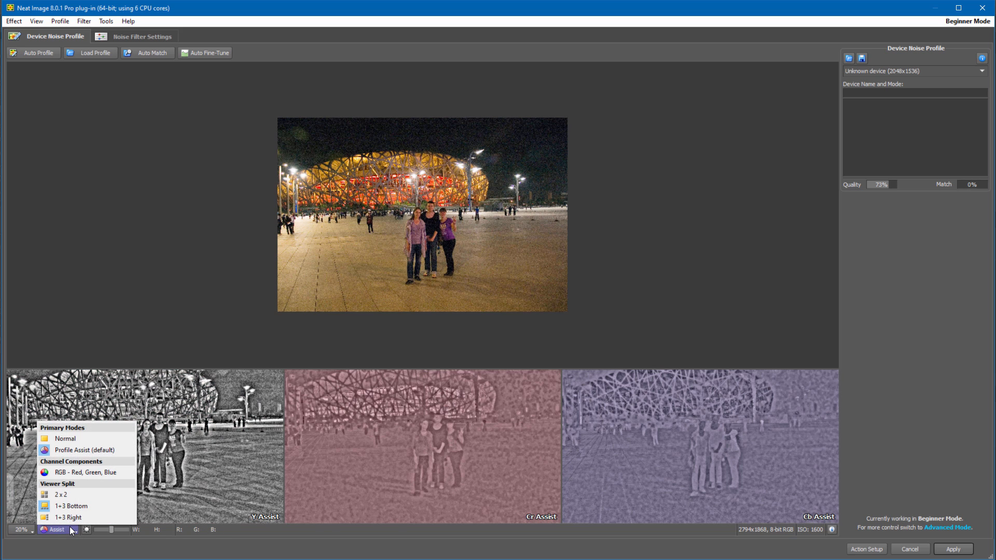
{"action": "left_click", "coordinate": [76, 495]}
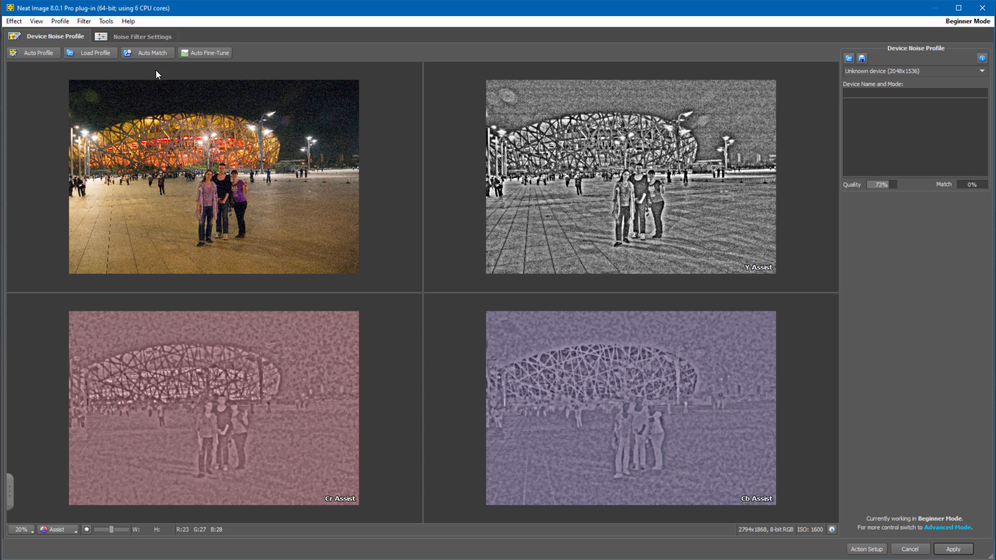
- Build the device noise profile automatically and inspect the analysed area of sky up close
{"action": "left_click", "coordinate": [41, 54]}
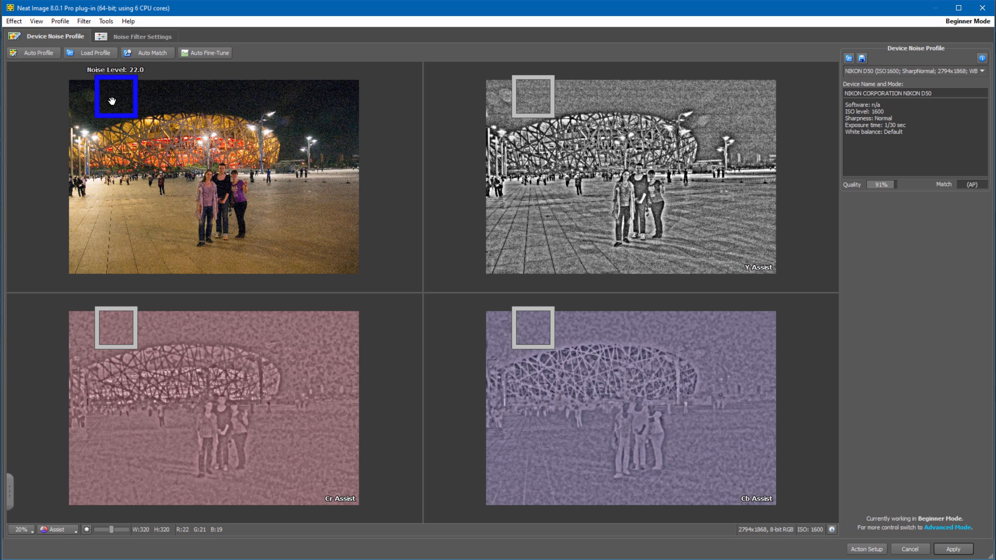
{"action": "scroll", "coordinate": [111, 101], "scroll_direction": "up", "scroll_amount": 4}
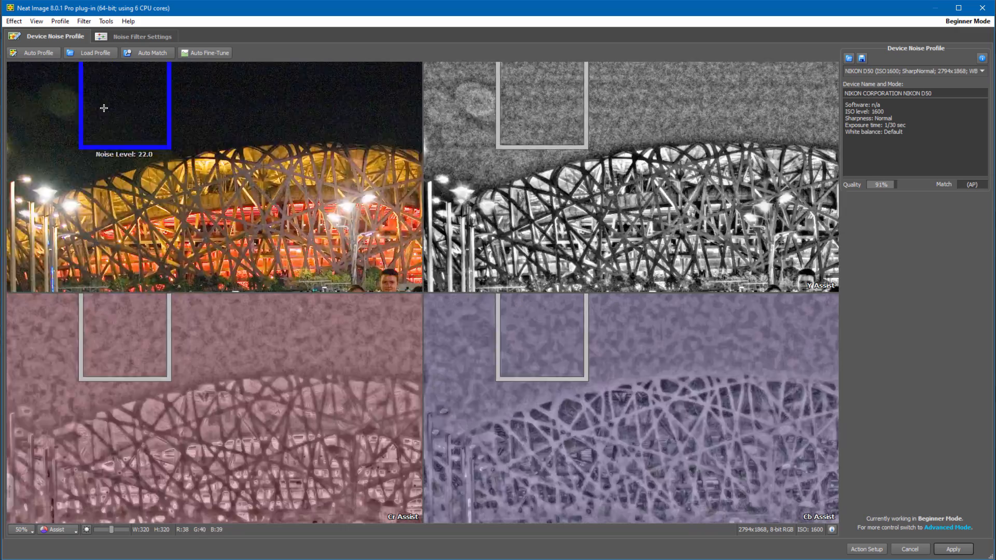
{"action": "scroll", "coordinate": [152, 143], "scroll_direction": "up", "scroll_amount": 2}
{"action": "scroll", "coordinate": [153, 142], "scroll_direction": "down", "scroll_amount": 3}
{"action": "scroll", "coordinate": [153, 143], "scroll_direction": "up", "scroll_amount": 1}
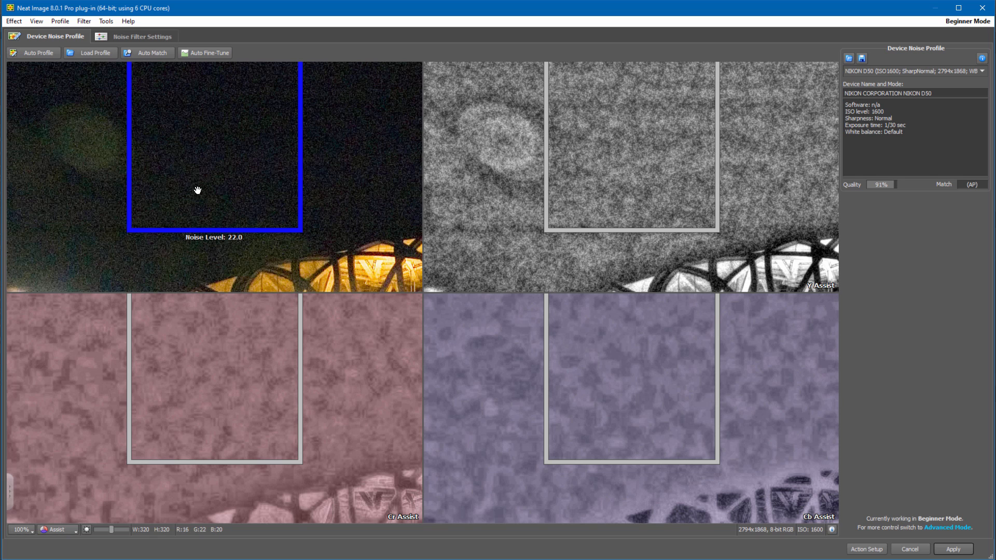
{"action": "scroll", "coordinate": [197, 185], "scroll_direction": "down", "scroll_amount": 1}
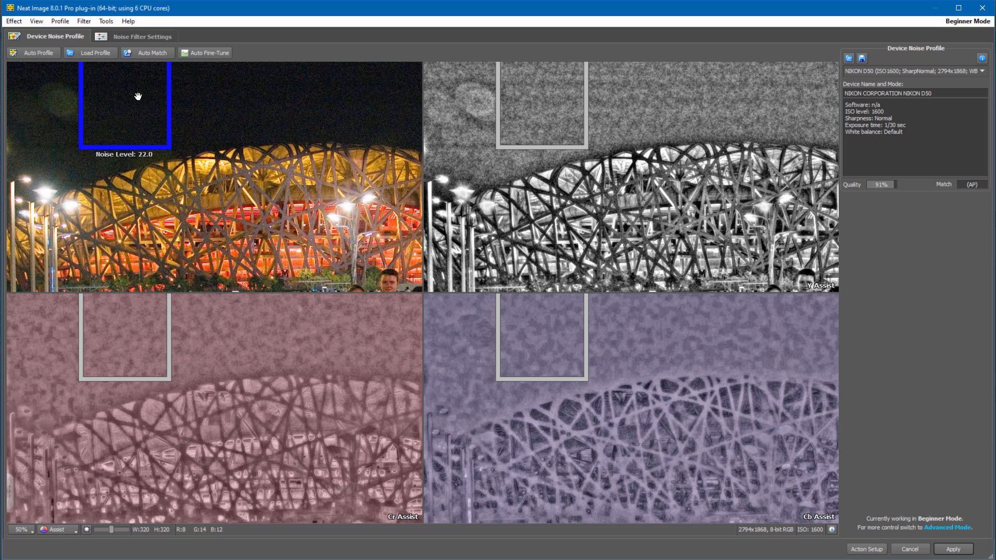
- Try different positions for the noise analysis area in the dark sky and along the stadium's roof edge
{"action": "left_click_drag", "start_coordinate": [127, 102], "coordinate": [134, 107]}
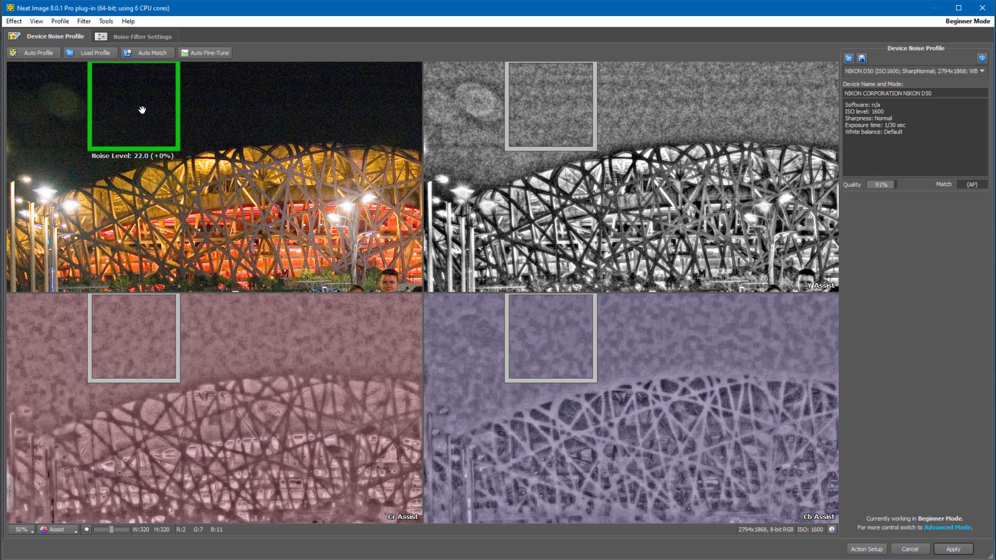
{"action": "left_click_drag", "start_coordinate": [149, 108], "coordinate": [170, 107]}
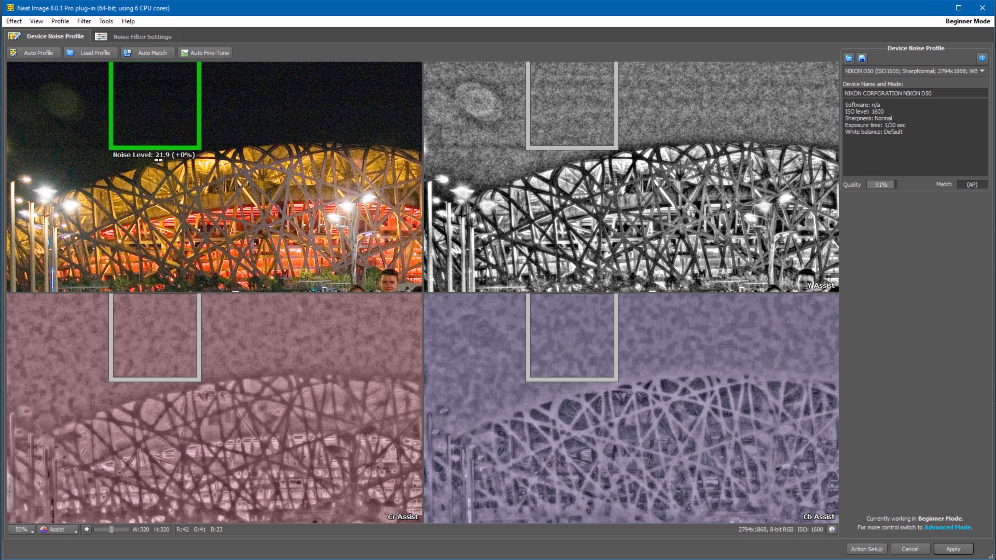
{"action": "left_click_drag", "start_coordinate": [163, 116], "coordinate": [197, 135]}
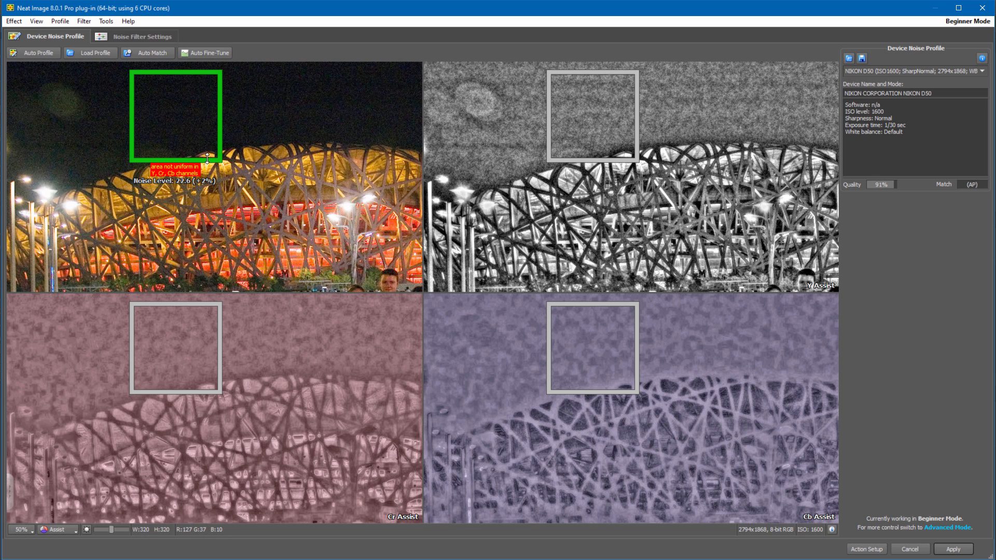
{"action": "left_click_drag", "start_coordinate": [172, 124], "coordinate": [162, 123]}
{"action": "scroll", "coordinate": [261, 119], "scroll_direction": "down", "scroll_amount": 1}
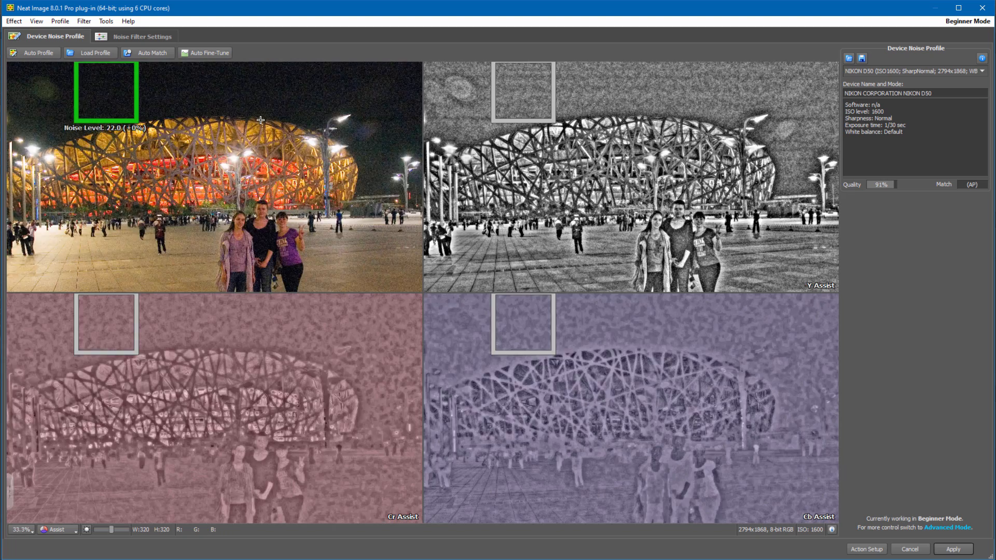
- Resize the noise analysis area to about 512 x 264 pixels and place it in the sky above the stadium's right half
{"action": "scroll", "coordinate": [260, 120], "scroll_direction": "up", "scroll_amount": 1}
{"action": "scroll", "coordinate": [193, 117], "scroll_direction": "down", "scroll_amount": 1}
{"action": "left_click_drag", "start_coordinate": [137, 102], "coordinate": [211, 91]}
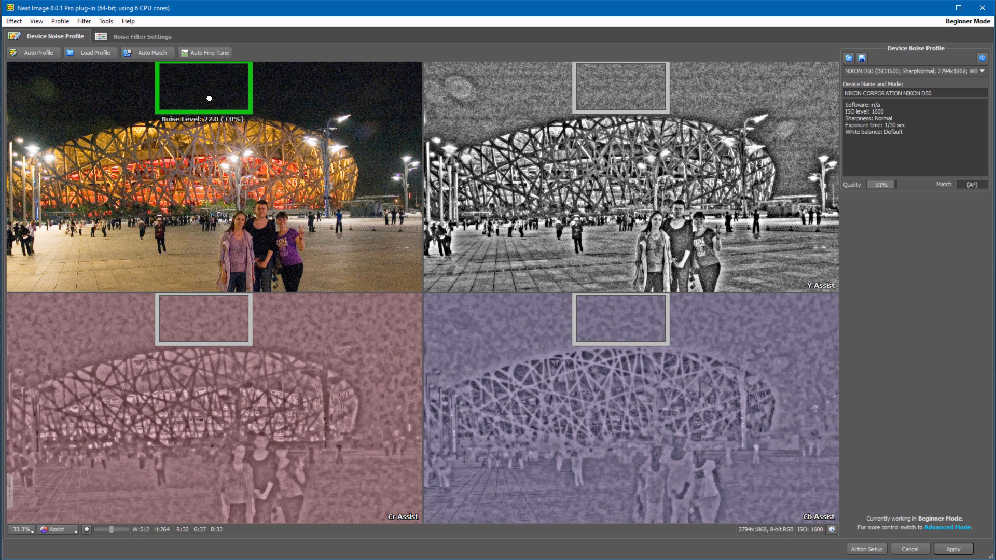
{"action": "left_click_drag", "start_coordinate": [209, 98], "coordinate": [281, 99]}
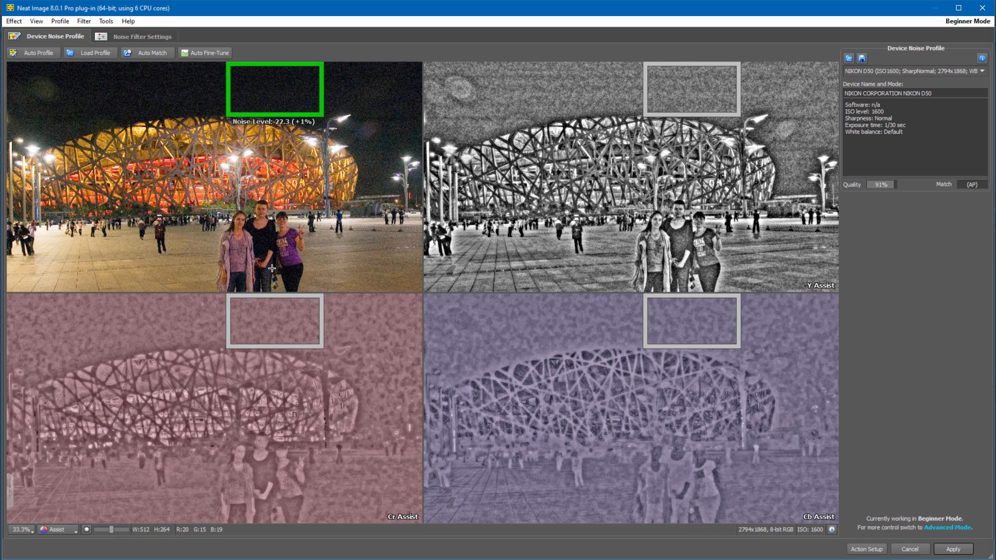
- Check the selected sky area up close, adjust it to about 512 x 255 pixels and rebuild the noise profile automatically from it
{"action": "double_click", "coordinate": [264, 107]}
{"action": "key", "text": "ctrl+plus"}
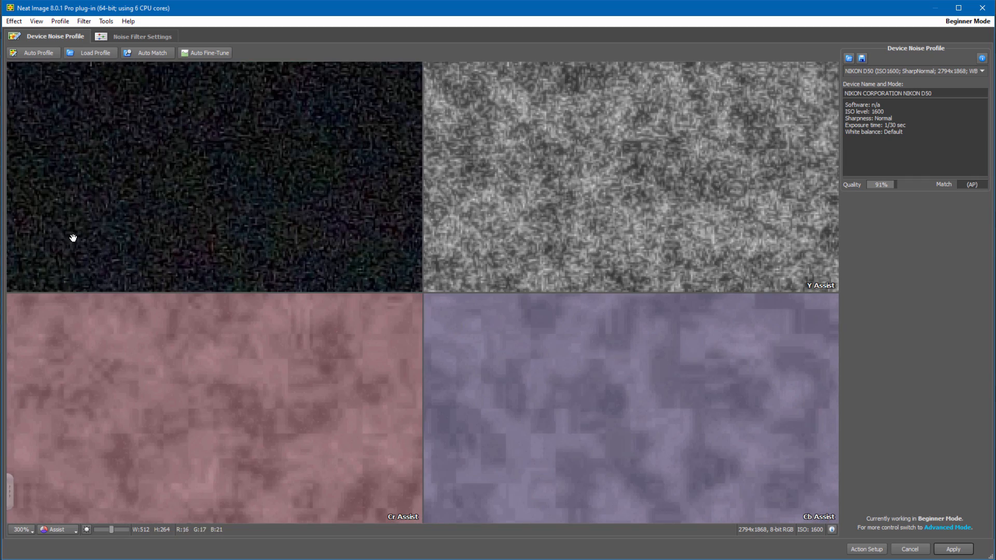
{"action": "key", "text": "ctrl+minus"}
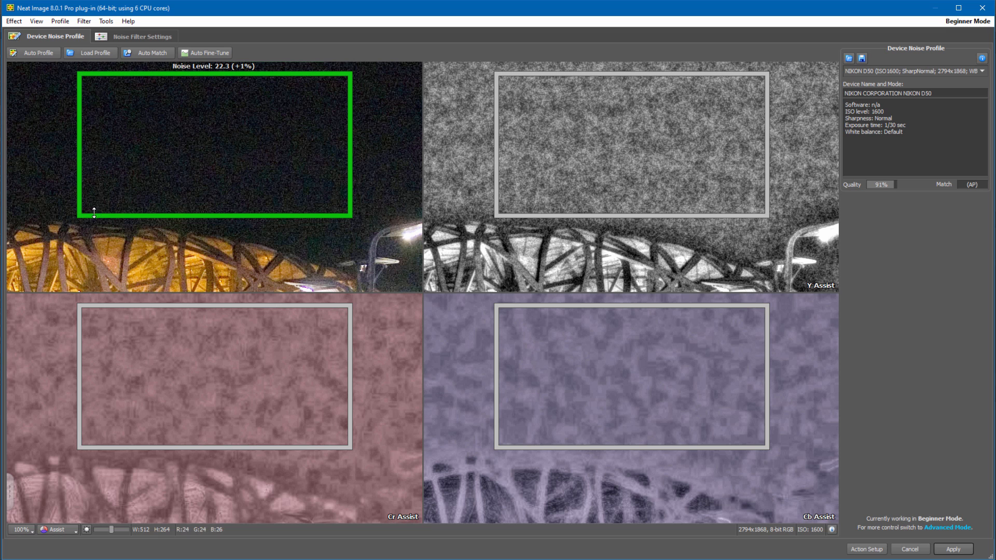
{"action": "double_click", "coordinate": [130, 180]}
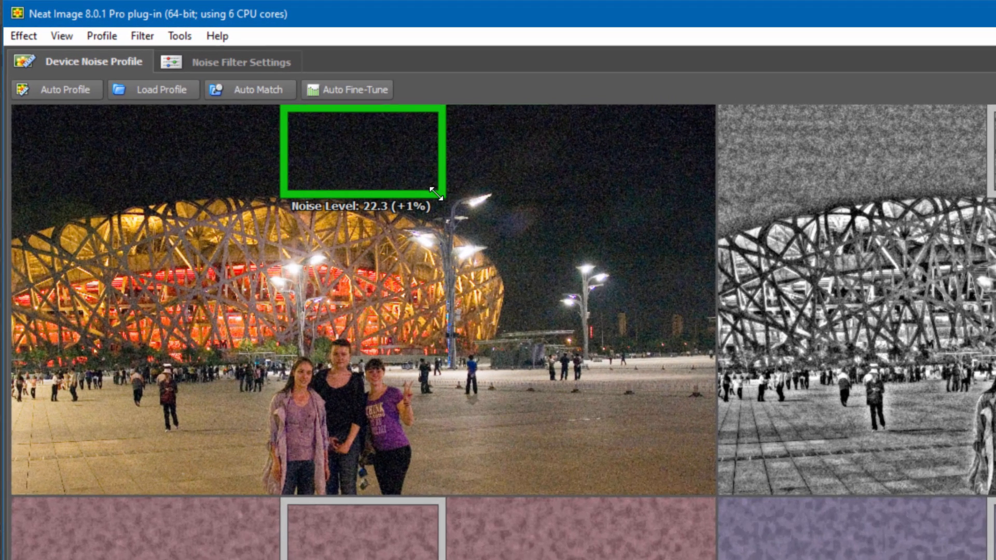
{"action": "left_click_drag", "start_coordinate": [262, 114], "coordinate": [203, 91]}
{"action": "left_click_drag", "start_coordinate": [375, 169], "coordinate": [482, 205]}
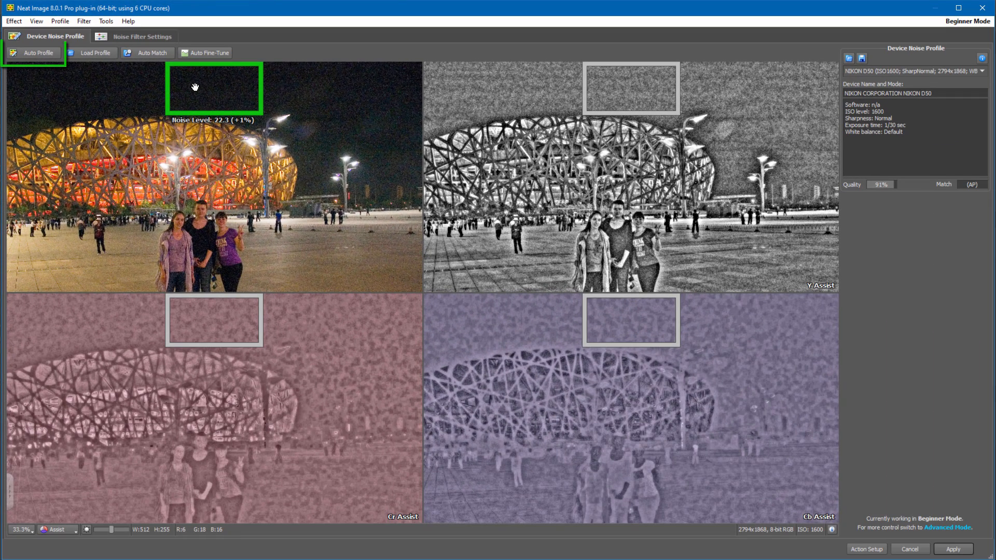
{"action": "left_click", "coordinate": [40, 53]}
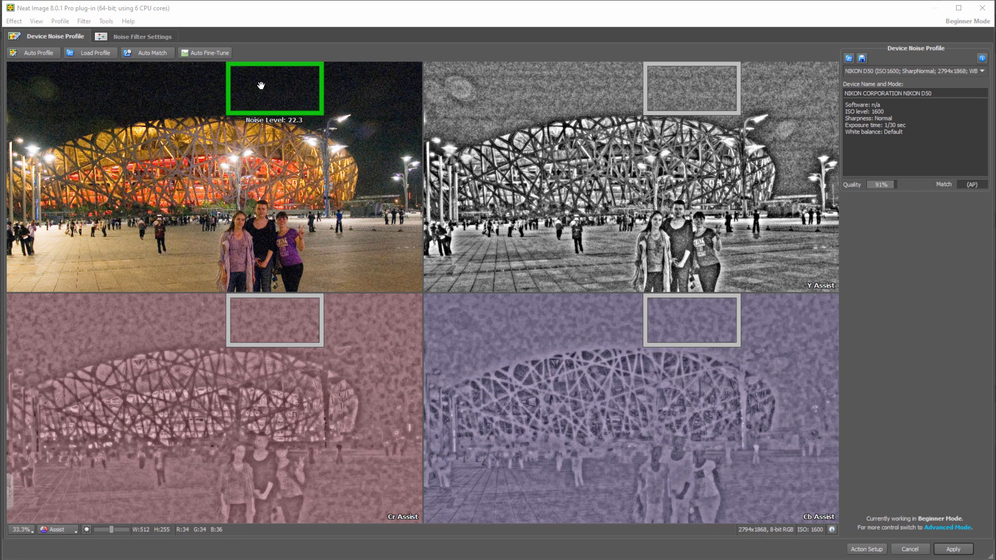
- Go to the noise filter settings and compare the filtered preview with the original photo
{"action": "left_click", "coordinate": [136, 36]}
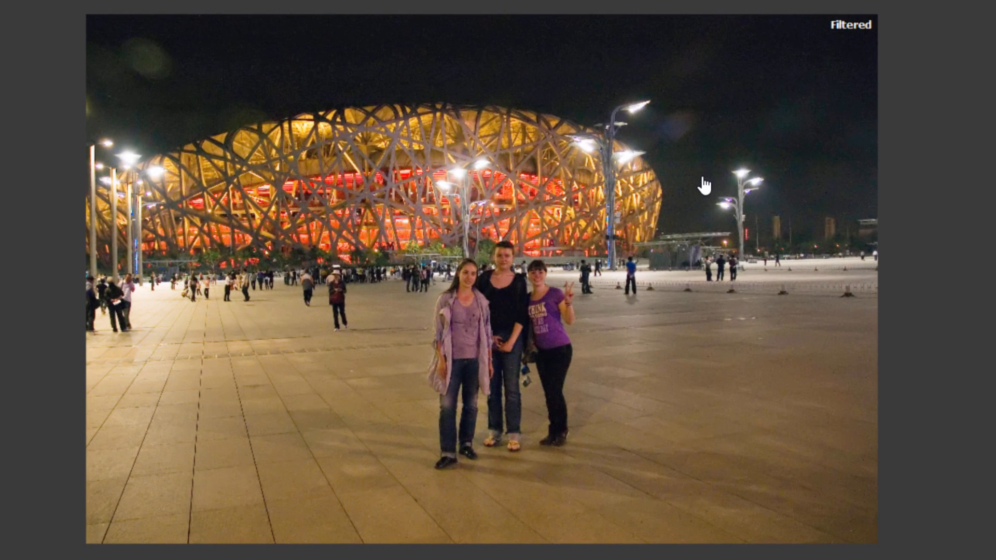
{"action": "left_click", "coordinate": [704, 185]}
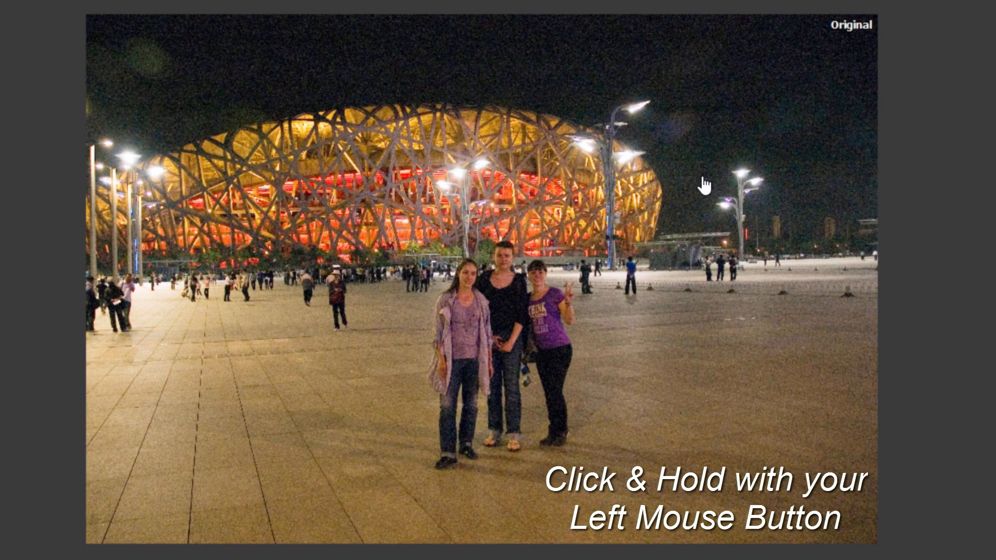
{"action": "left_click_drag", "start_coordinate": [704, 185], "coordinate": [704, 185]}
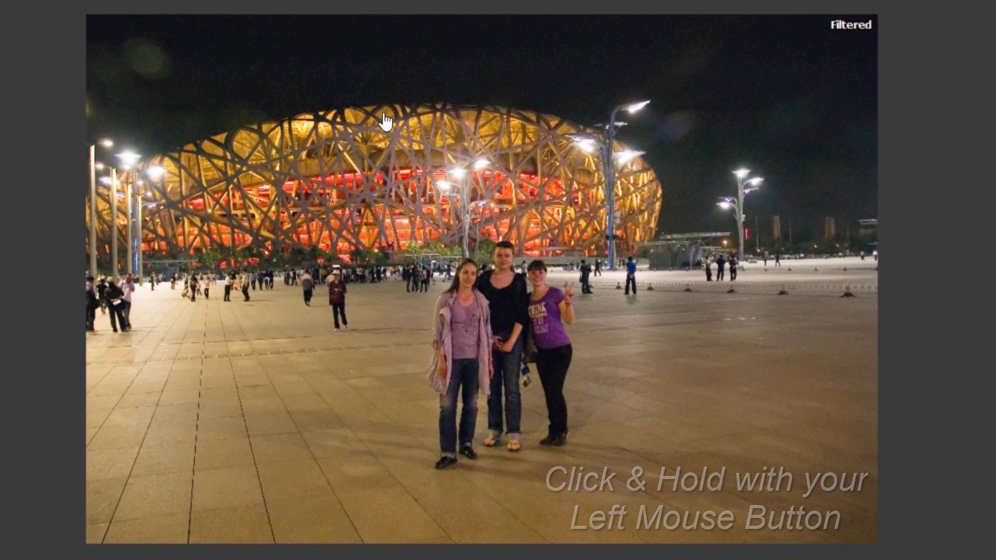
- Define a filter preview area of about 672 x 621 pixels around the tall street lamp and view it at 100%
{"action": "left_click_drag", "start_coordinate": [519, 45], "coordinate": [712, 223]}
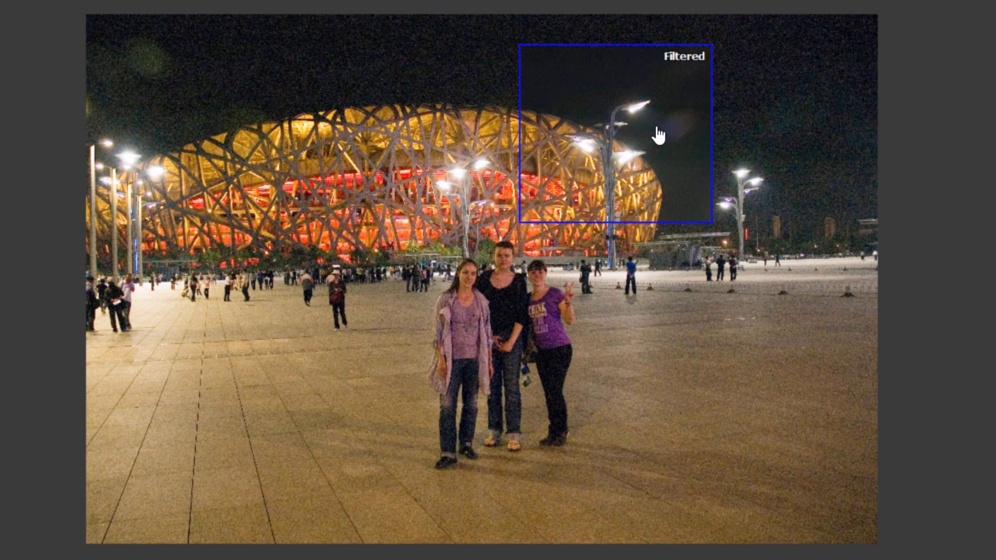
{"action": "left_click_drag", "start_coordinate": [657, 134], "coordinate": [658, 136]}
{"action": "key", "text": "ctrl+plus"}
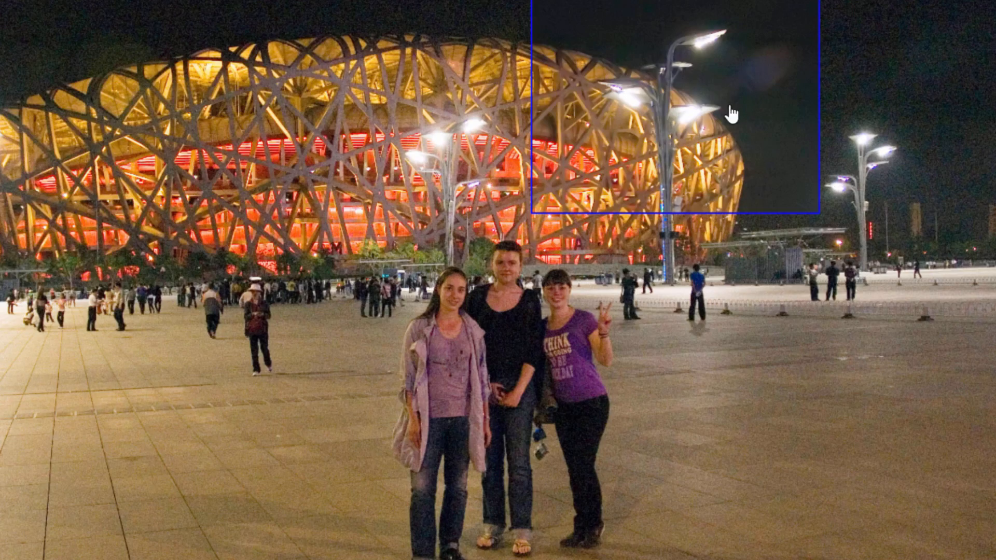
{"action": "key", "text": "ctrl+plus"}
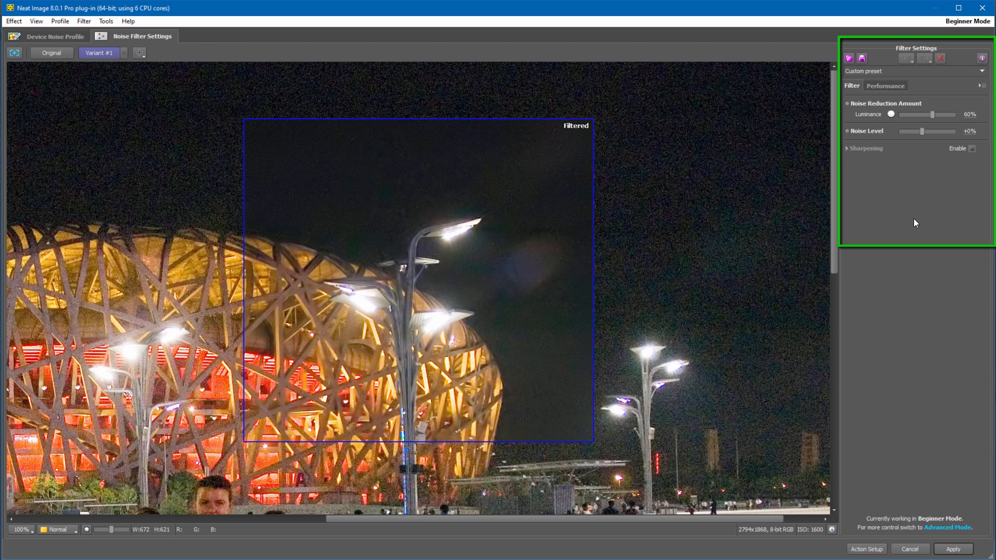
- Set the luminance noise reduction amount to 70%
{"action": "left_click", "coordinate": [884, 150]}
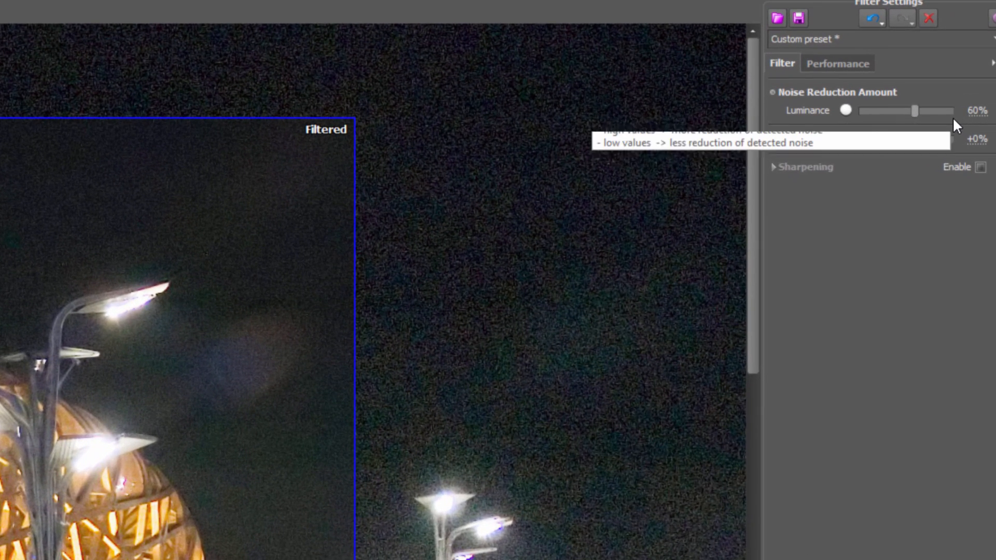
{"action": "left_click_drag", "start_coordinate": [921, 110], "coordinate": [924, 110]}
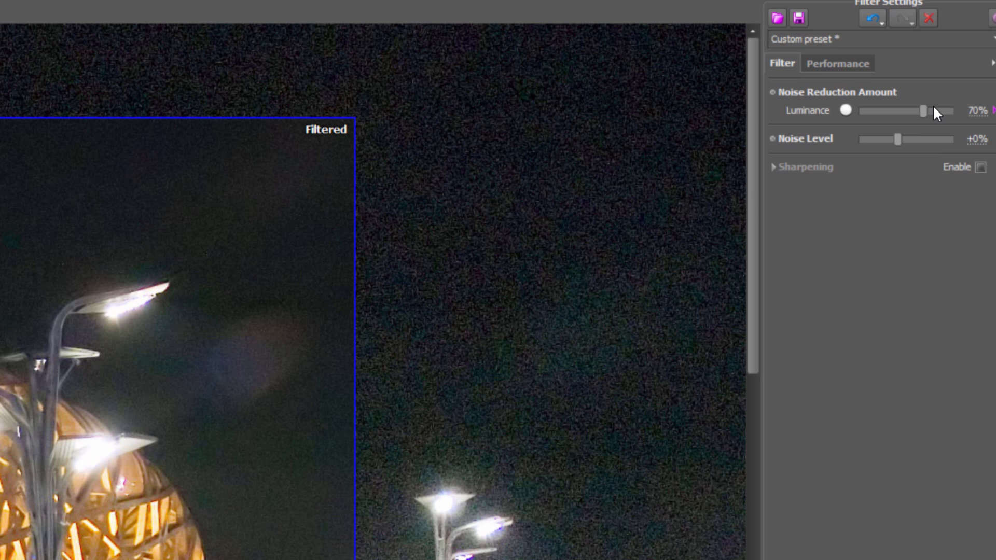
- Reset the luminance noise reduction amount to its default for comparison and set it back to 80%
{"action": "left_click_drag", "start_coordinate": [932, 110], "coordinate": [936, 110]}
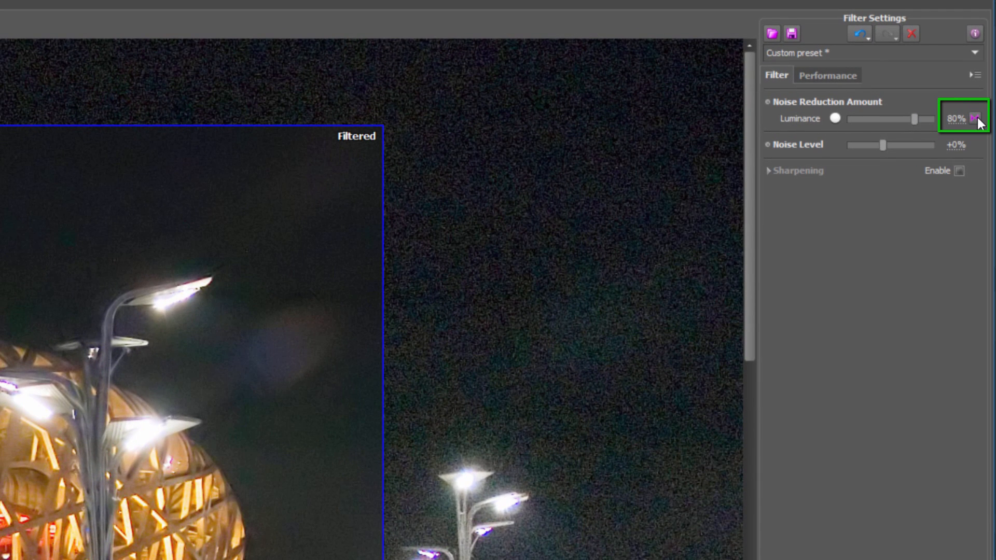
{"action": "left_click", "coordinate": [976, 119]}
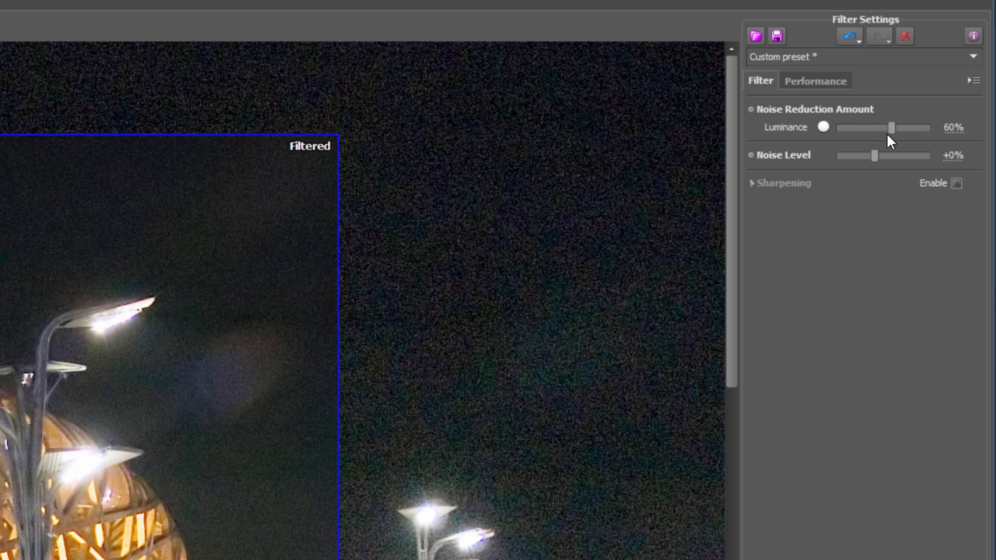
{"action": "left_click", "coordinate": [907, 130]}
{"action": "left_click", "coordinate": [916, 127]}
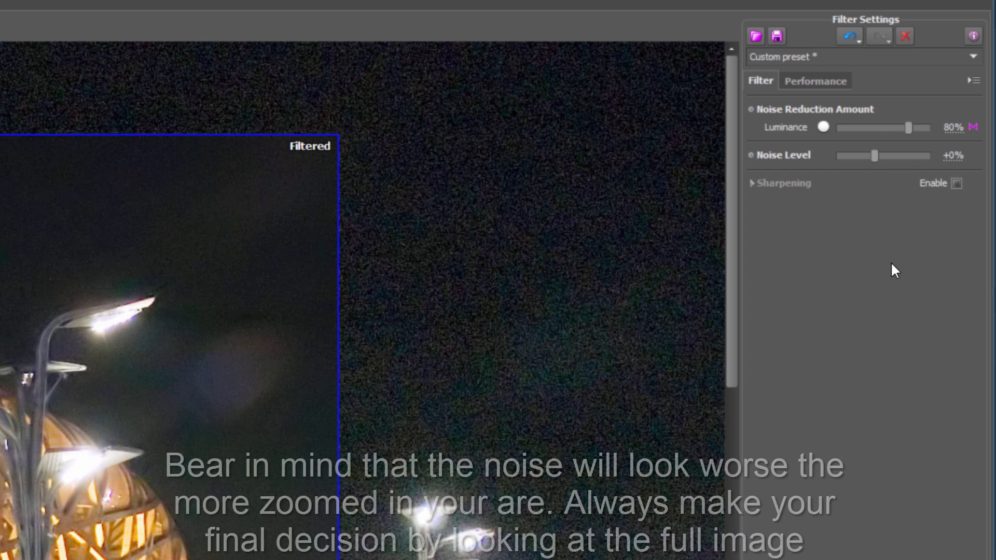
{"action": "left_click", "coordinate": [927, 132]}
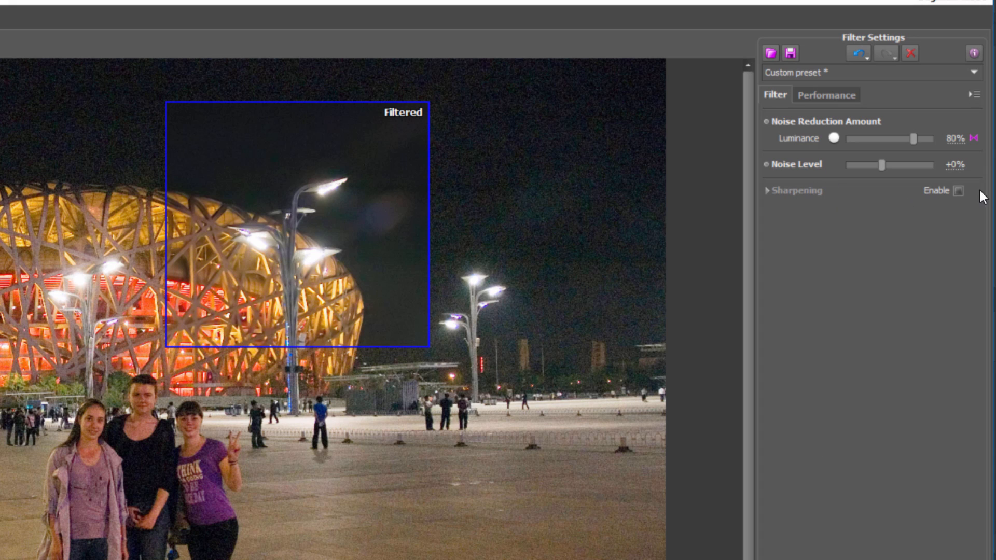
- Define a preview area of about 660 x 792 pixels over the stadium and women, and enable sharpening with the large component at 120%
{"action": "left_click", "coordinate": [773, 191]}
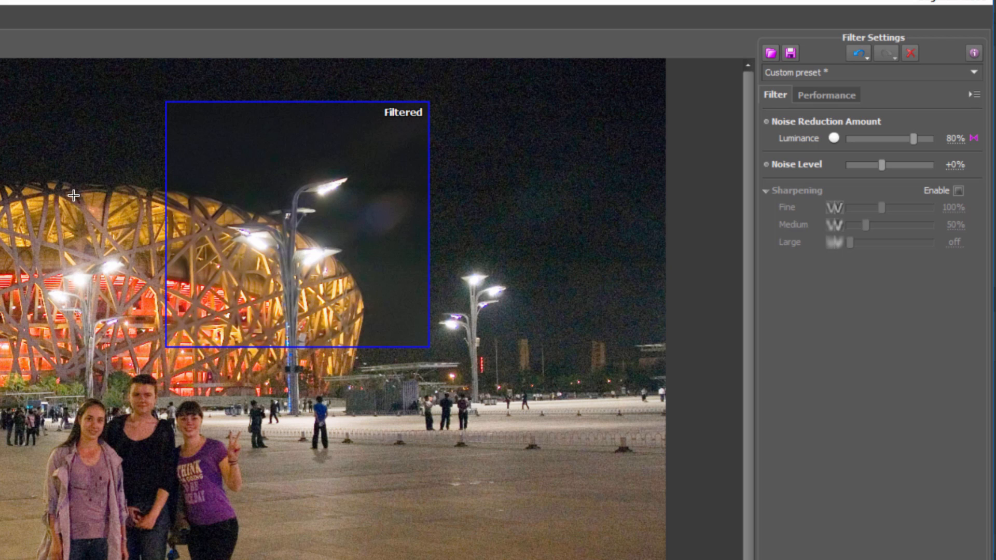
{"action": "left_click_drag", "start_coordinate": [56, 169], "coordinate": [291, 455]}
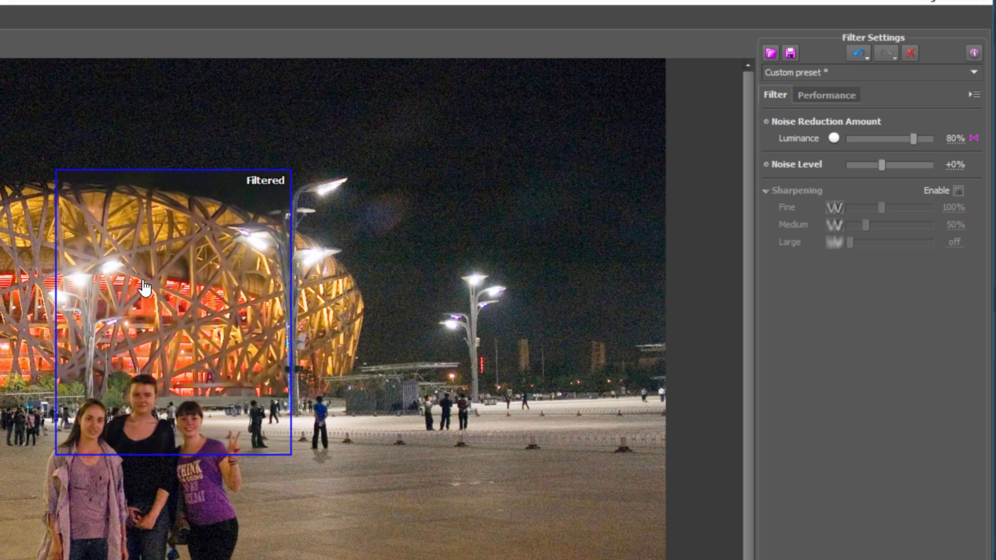
{"action": "left_click", "coordinate": [960, 191]}
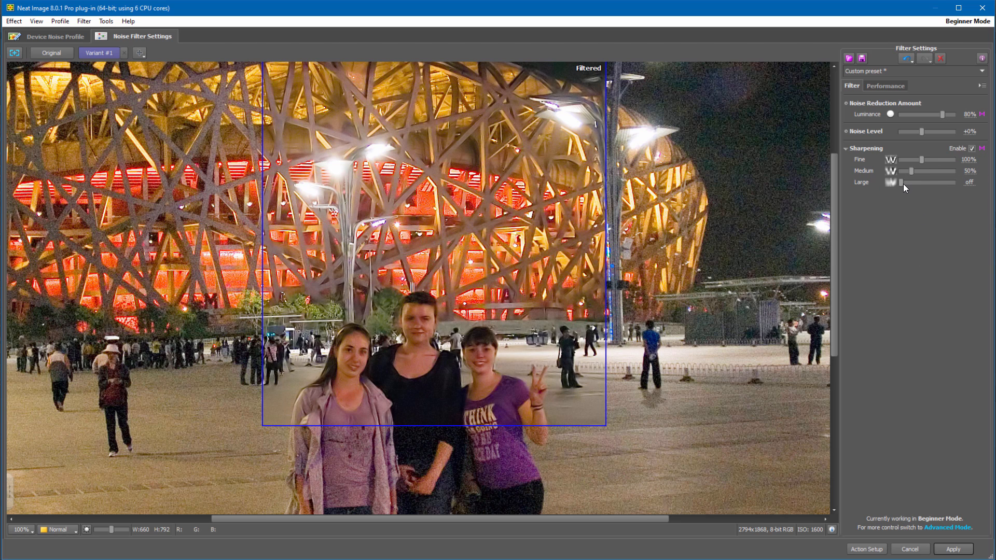
{"action": "left_click_drag", "start_coordinate": [904, 184], "coordinate": [928, 182]}
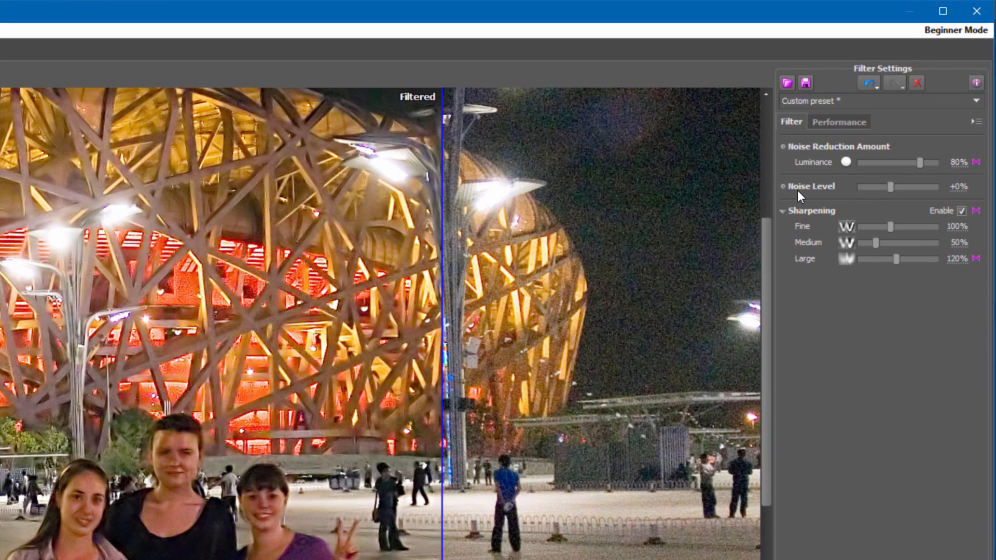
- Recheck the sky sample area in the device noise profile, return to the filter settings and apply the filter to the photo
{"action": "mouse_move", "coordinate": [817, 189]}
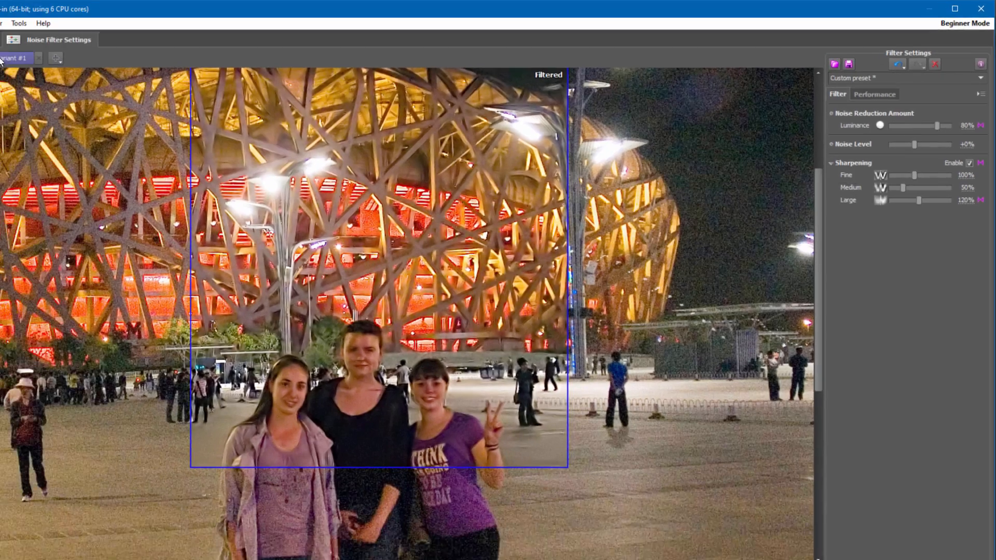
{"action": "left_click", "coordinate": [55, 35]}
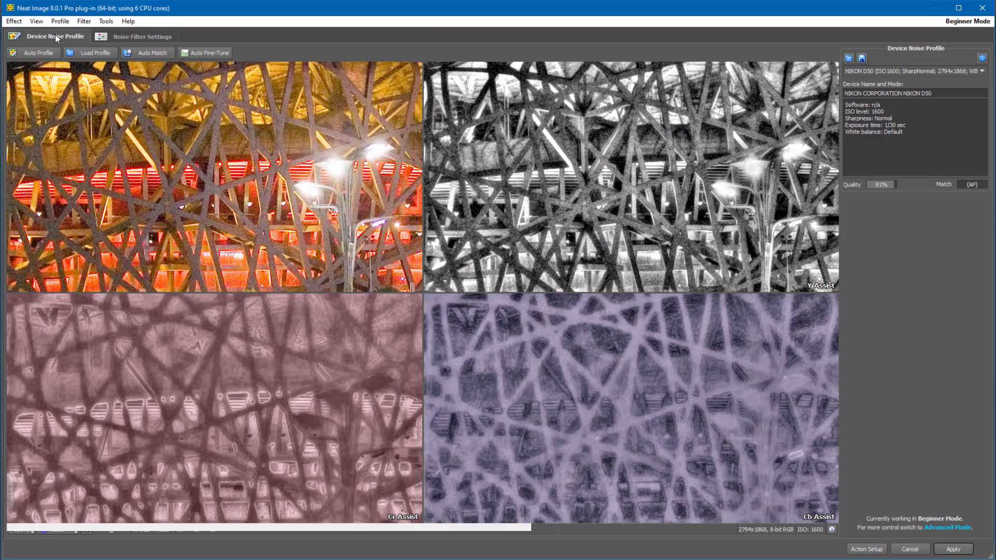
{"action": "key", "text": "ctrl+minus"}
{"action": "key", "text": "ctrl+minus"}
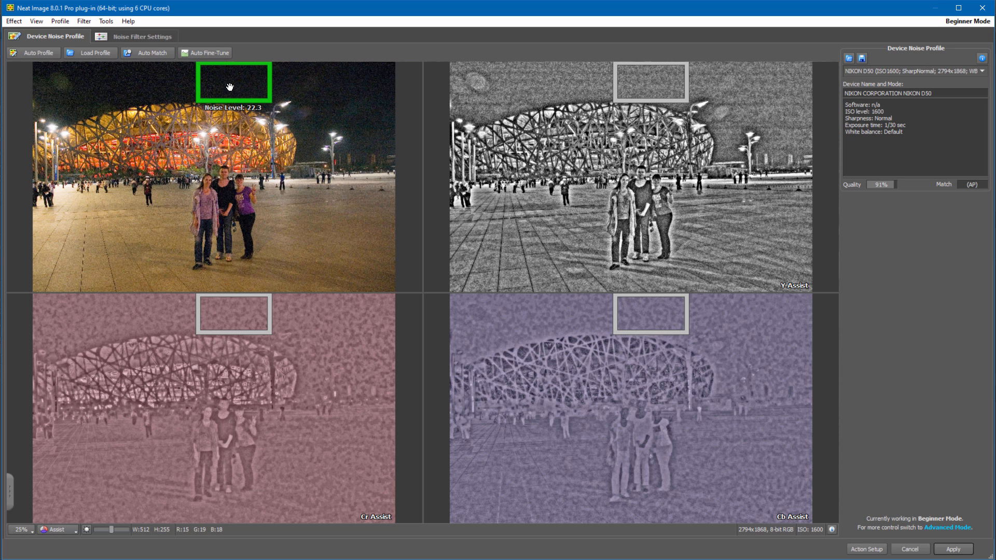
{"action": "left_click", "coordinate": [124, 37]}
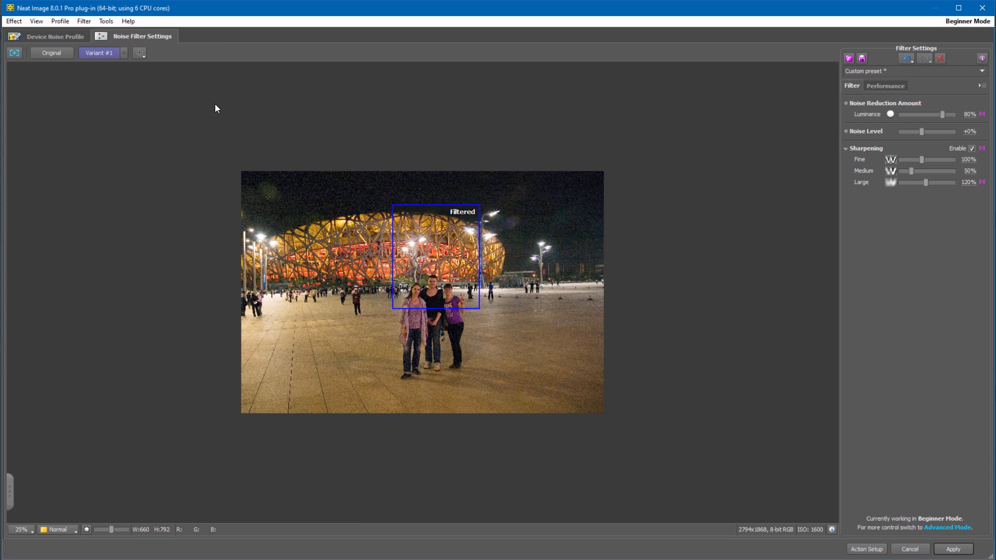
{"action": "scroll", "coordinate": [441, 246], "scroll_direction": "up", "scroll_amount": 2}
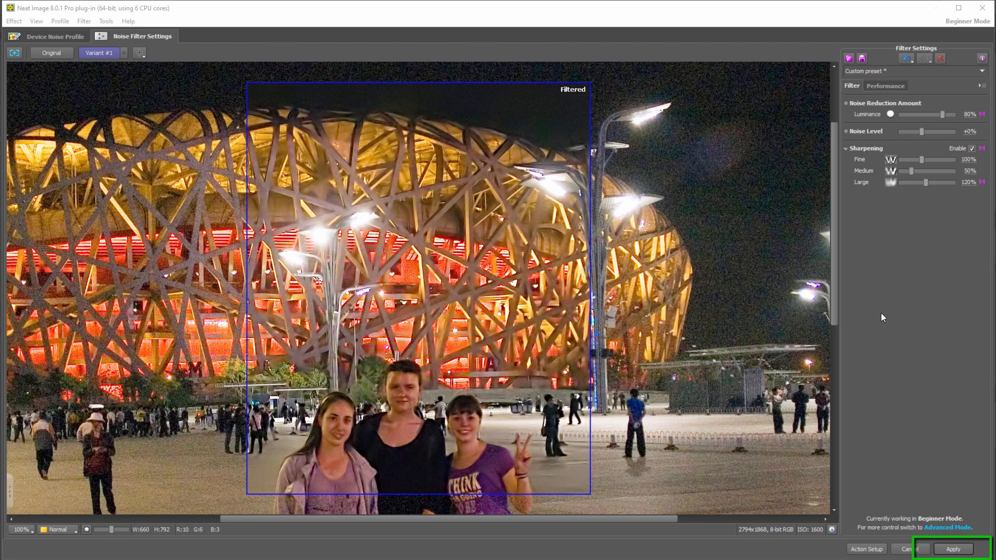
{"action": "left_click", "coordinate": [954, 549]}
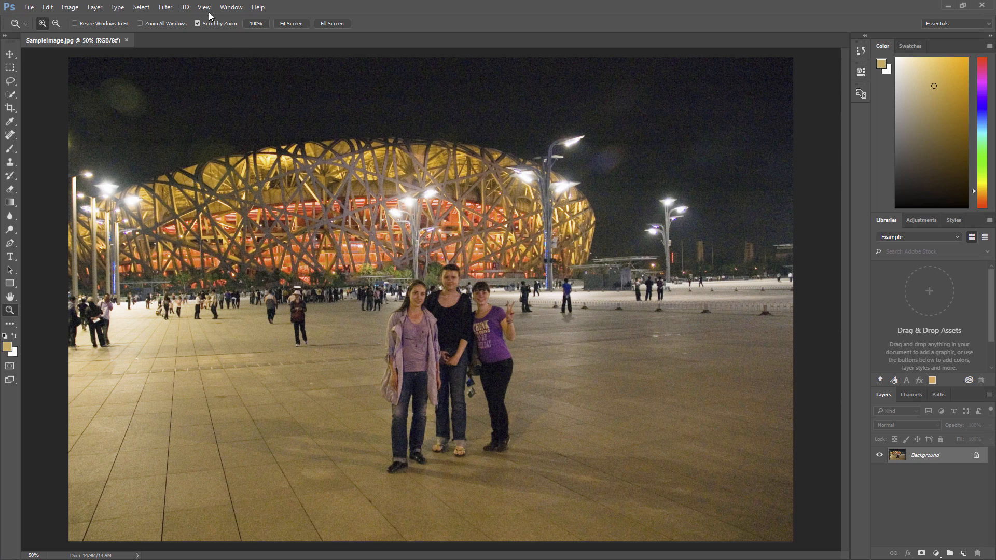
- Reopen the Neat Image Reduce Noise v8 filter from Photoshop and switch it to Advanced Mode
{"action": "left_click", "coordinate": [164, 9]}
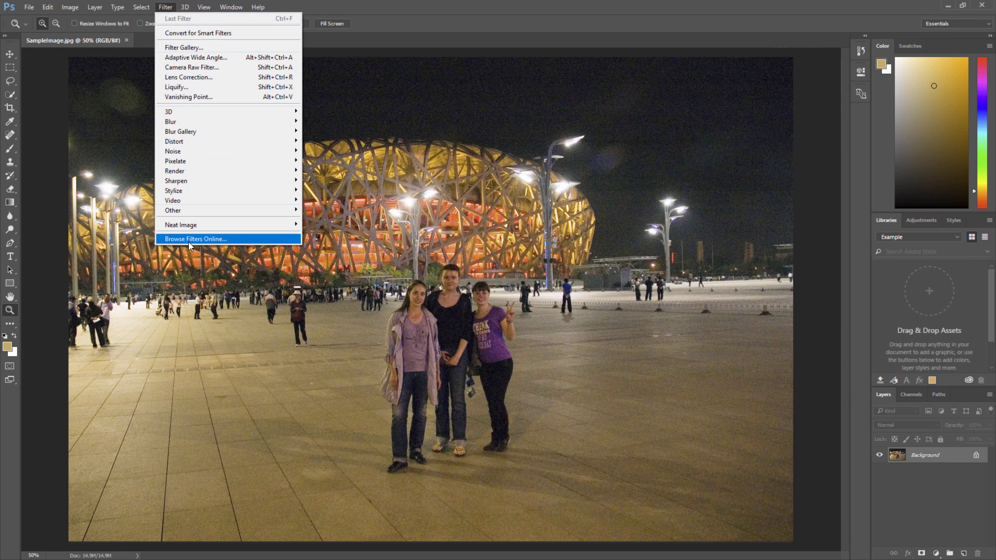
{"action": "mouse_move", "coordinate": [195, 225]}
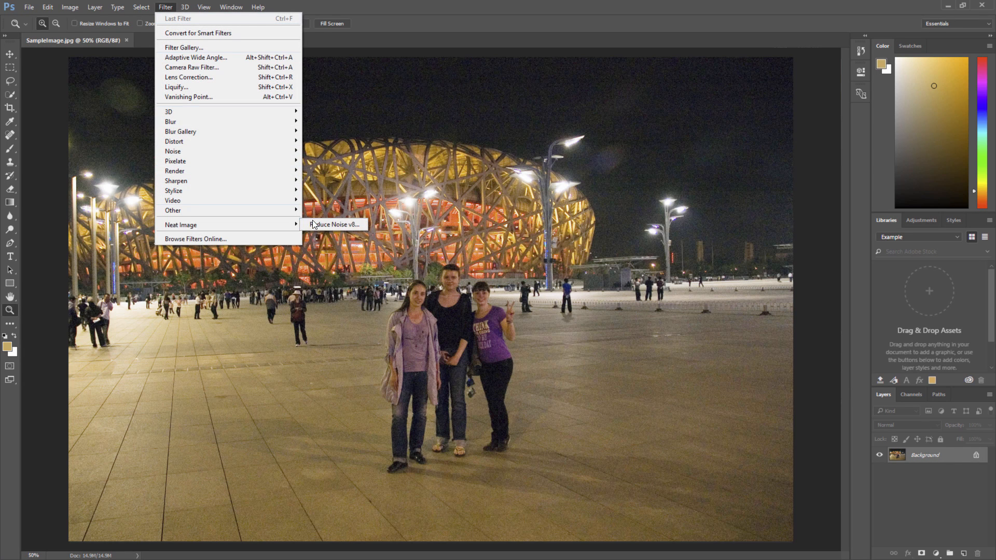
{"action": "left_click", "coordinate": [324, 224]}
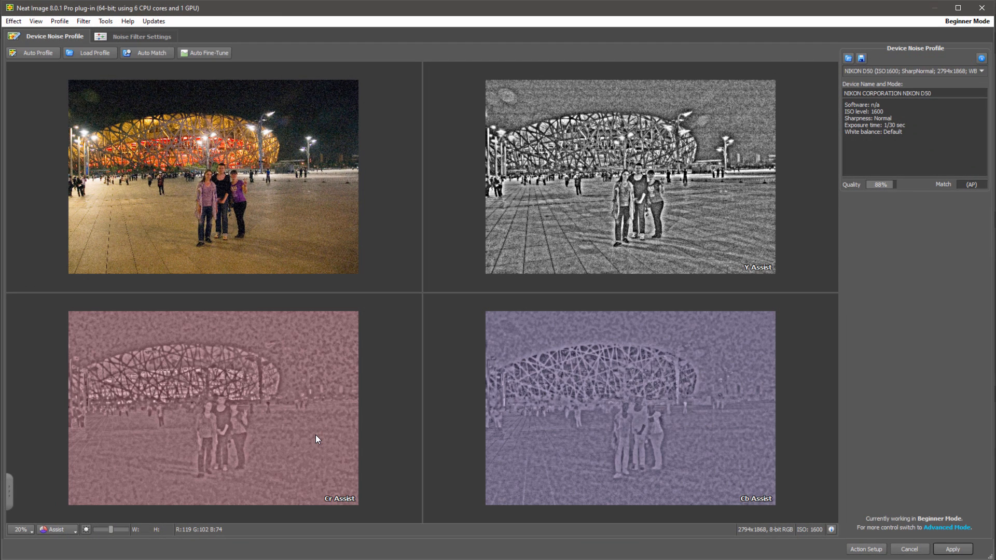
{"action": "left_click", "coordinate": [968, 22]}
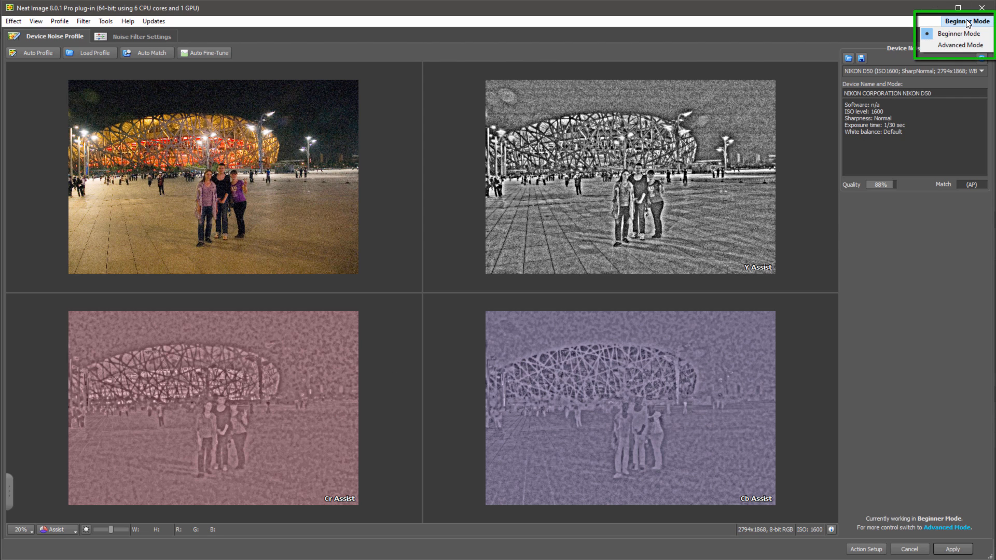
{"action": "left_click", "coordinate": [957, 45]}
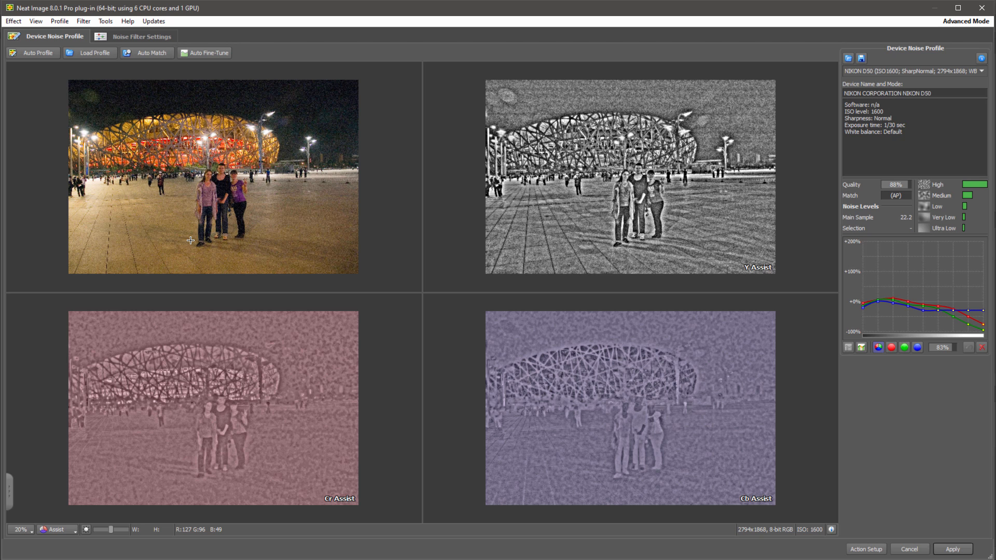
- Set the noise filter's quality mode to Highest and define a preview area of about 264 x 366 pixels around the woman in purple
{"action": "left_click", "coordinate": [145, 39]}
{"action": "scroll", "coordinate": [447, 288], "scroll_direction": "up", "scroll_amount": 2}
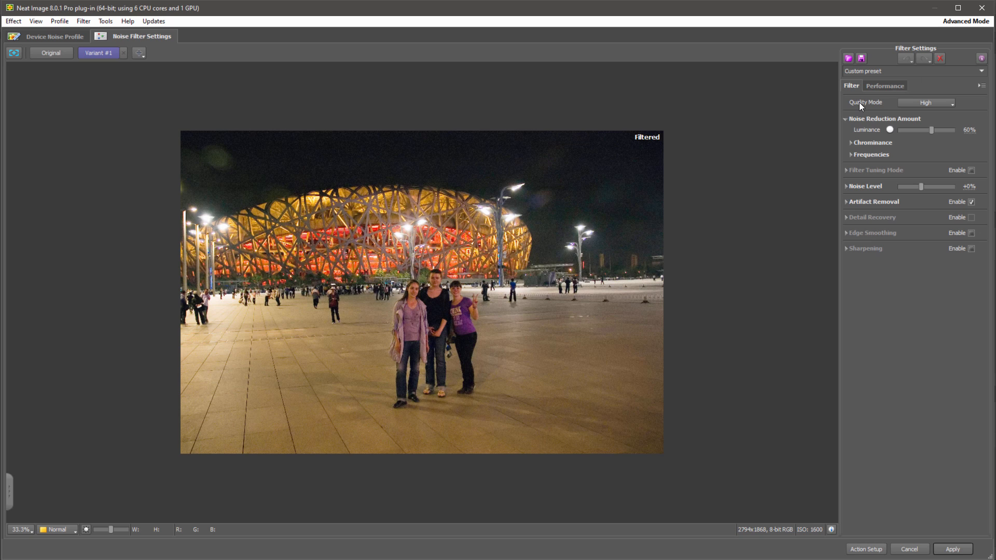
{"action": "left_click", "coordinate": [951, 101]}
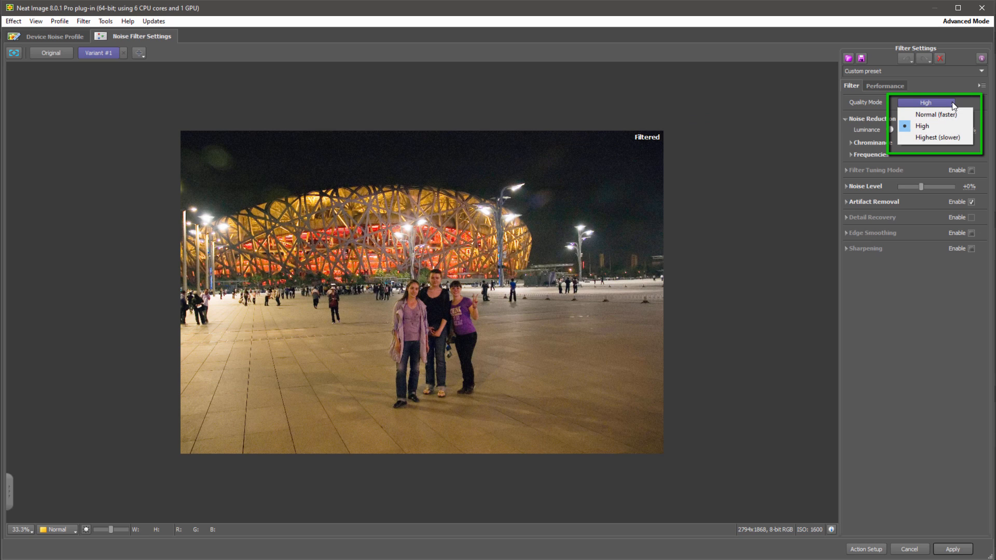
{"action": "left_click", "coordinate": [931, 139]}
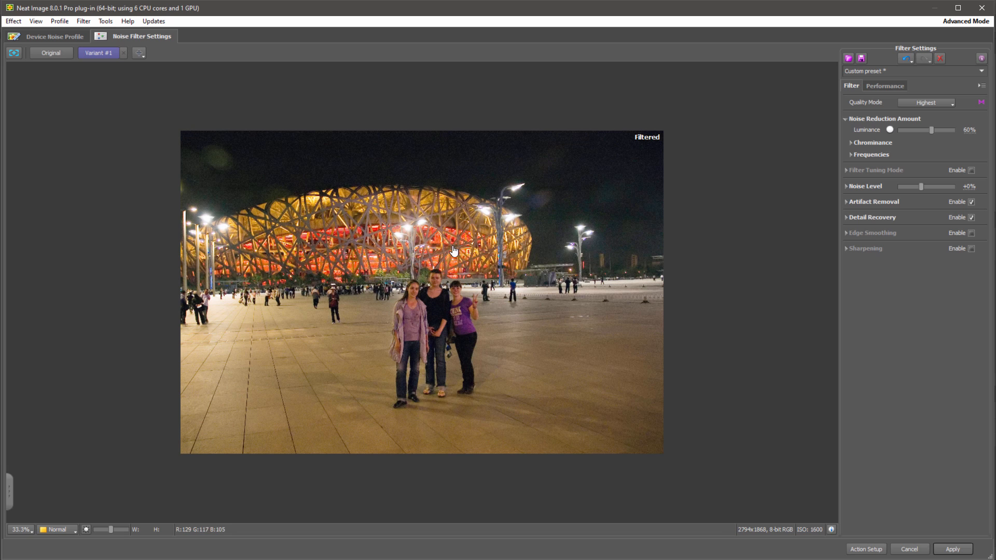
{"action": "left_click_drag", "start_coordinate": [389, 176], "coordinate": [463, 314]}
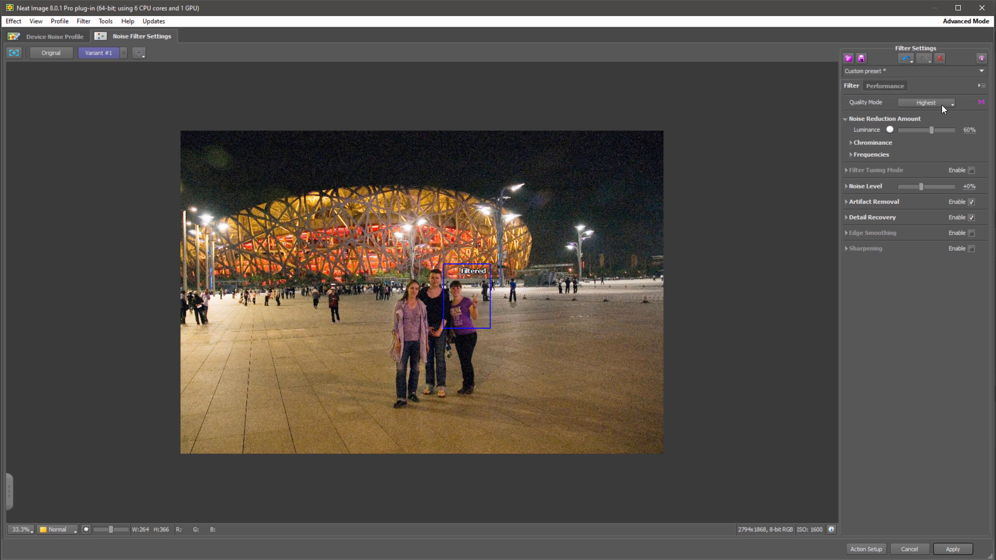
- Examine the chrominance and frequency noise reduction settings and the filter's performance overview
{"action": "left_click", "coordinate": [851, 143]}
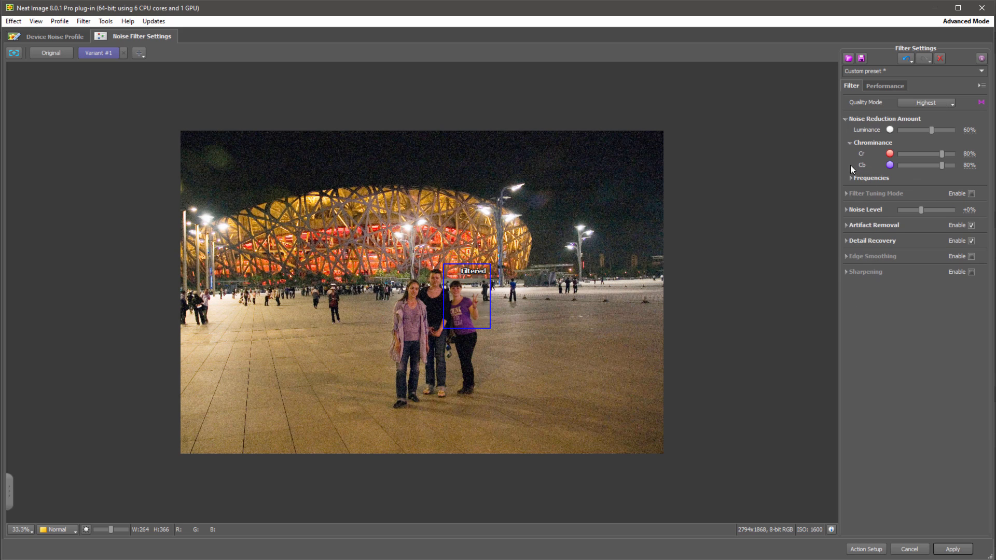
{"action": "left_click", "coordinate": [850, 178]}
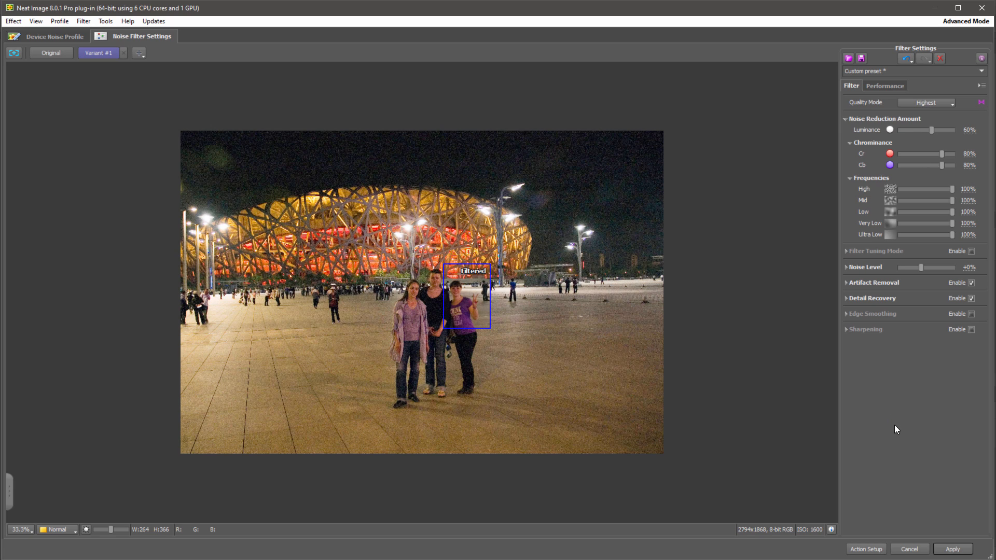
{"action": "left_click", "coordinate": [886, 86]}
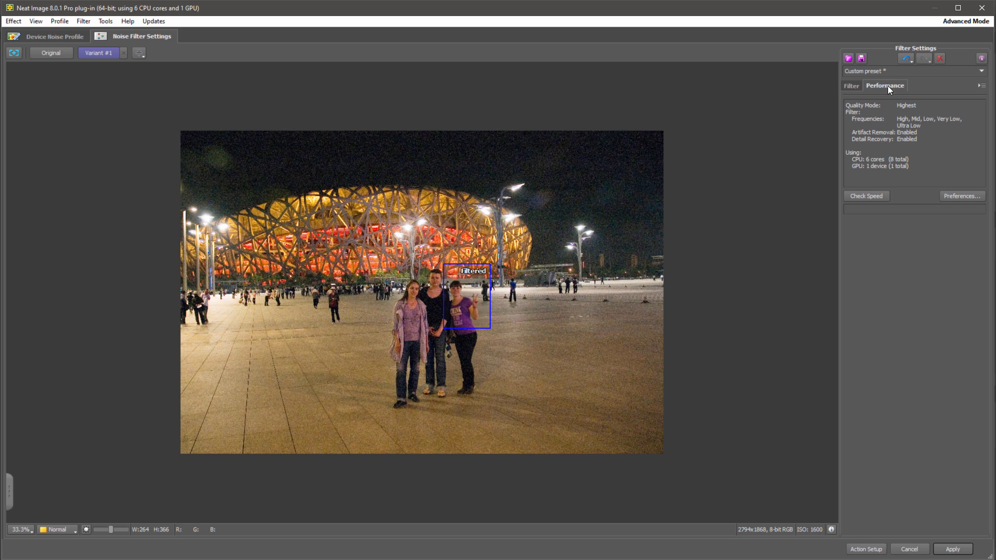
- Switch to Beginner Mode and review the CPU and GPU options in the performance preferences, closing them by cancelling
{"action": "left_click", "coordinate": [964, 22]}
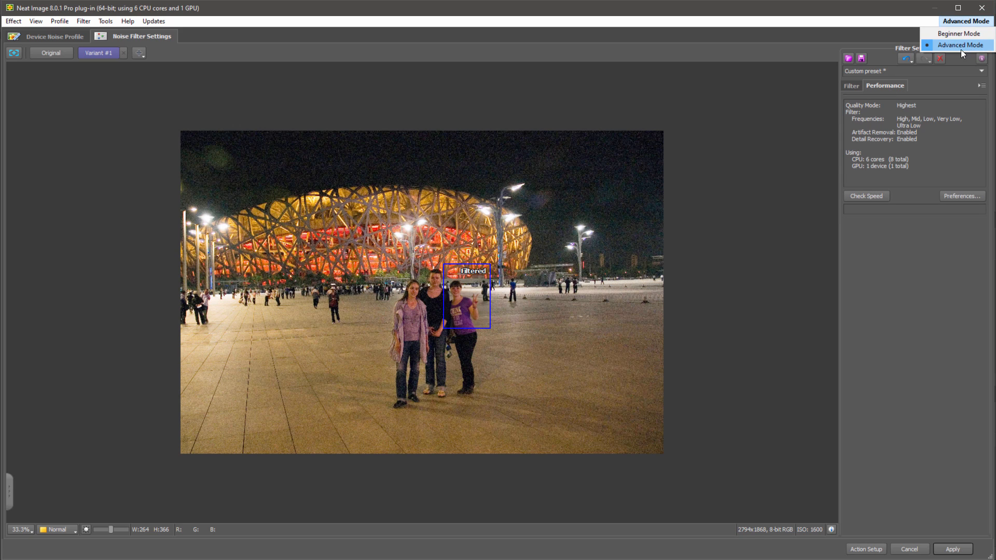
{"action": "left_click", "coordinate": [963, 34]}
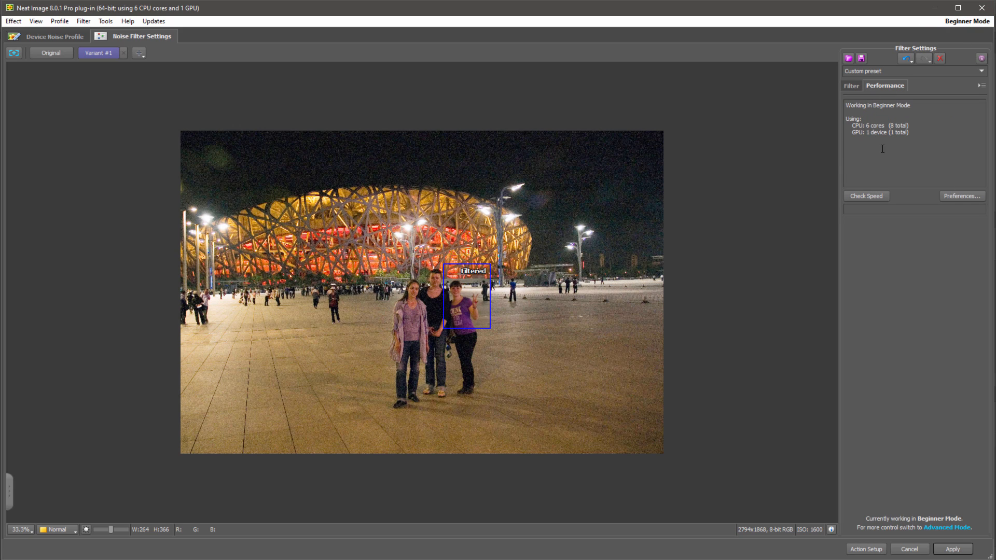
{"action": "left_click", "coordinate": [958, 195]}
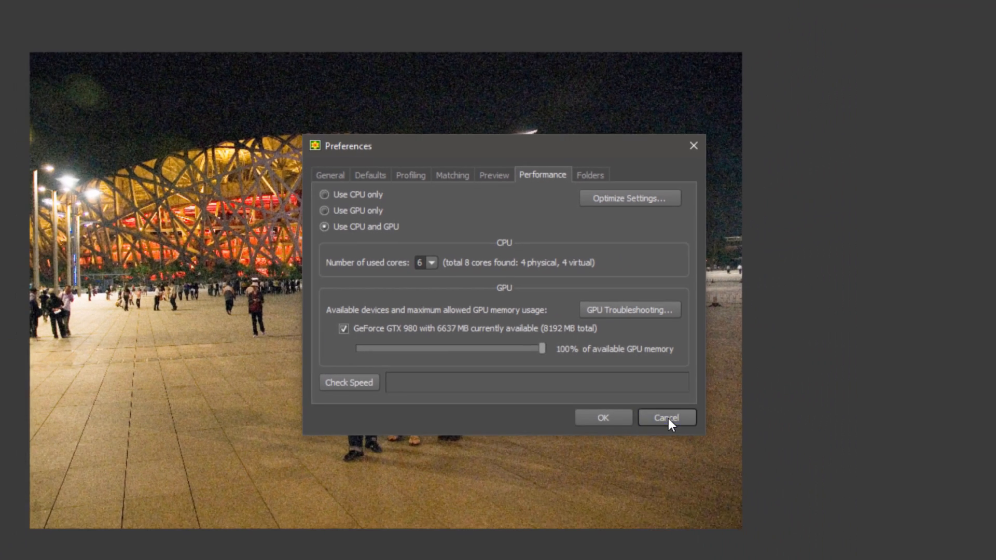
{"action": "left_click", "coordinate": [745, 480]}
- Switch back to Advanced Mode and return to the noise filter settings
{"action": "left_click", "coordinate": [977, 23]}
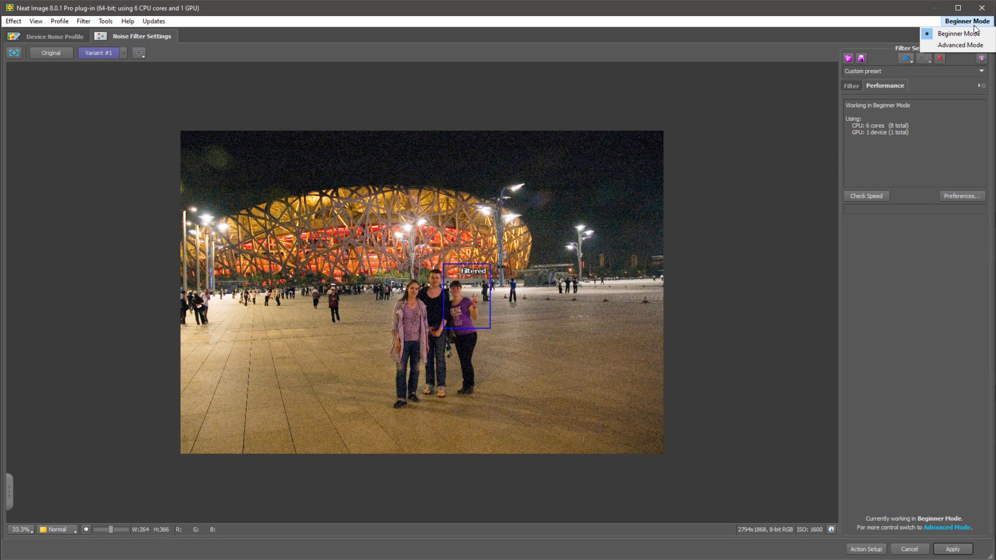
{"action": "left_click", "coordinate": [963, 47]}
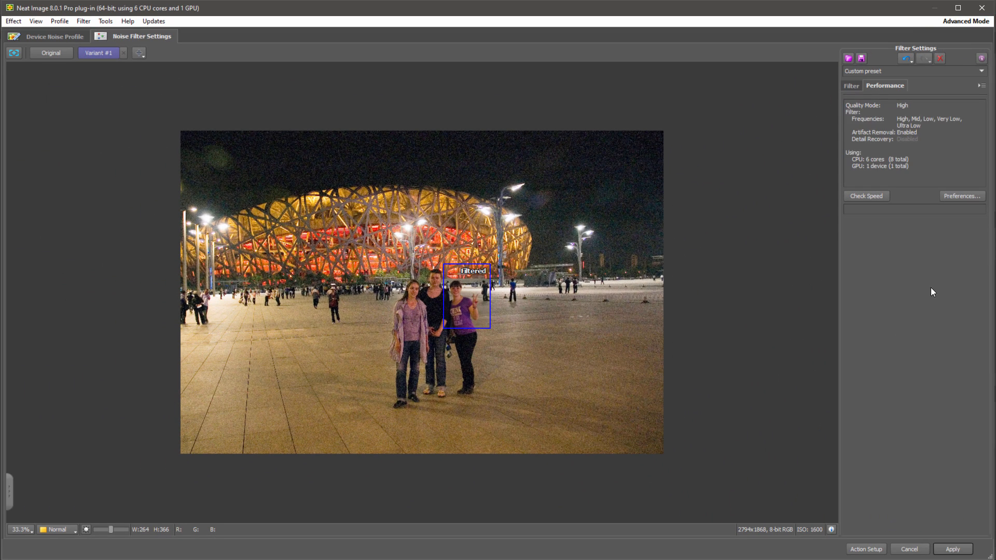
{"action": "left_click", "coordinate": [847, 84]}
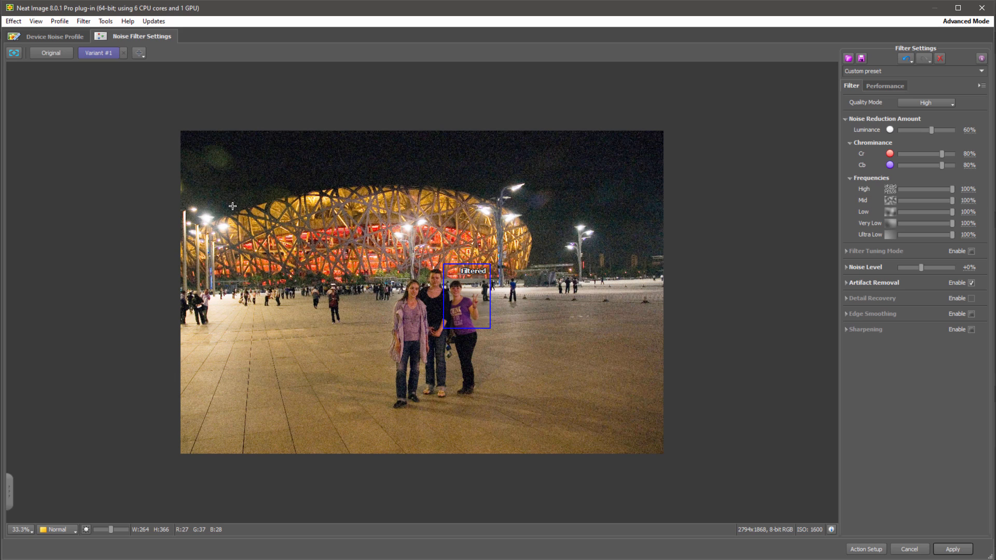
- Open the Neat Image user guide, browse the Examples and Questions and answers chapters, and minimize it
{"action": "left_click", "coordinate": [130, 23]}
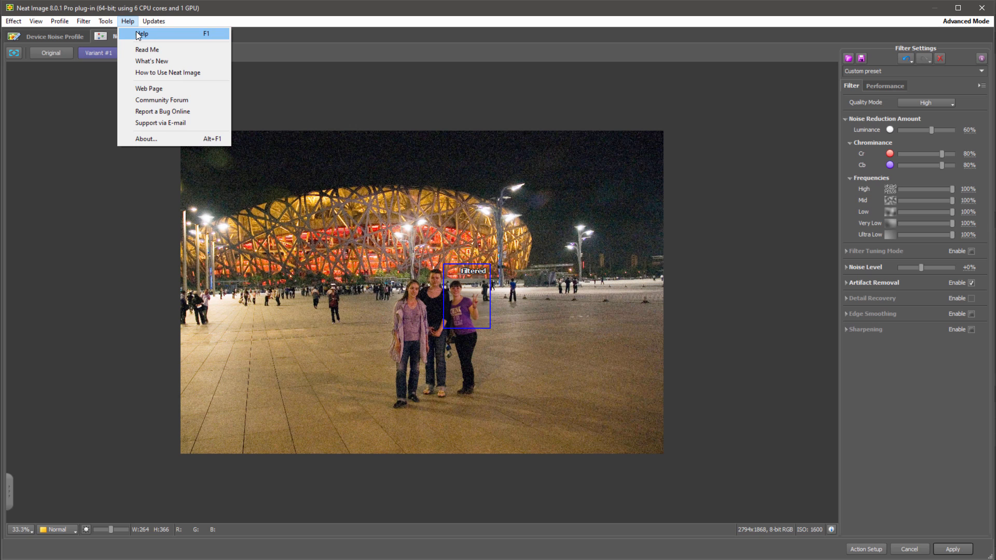
{"action": "left_click", "coordinate": [139, 34]}
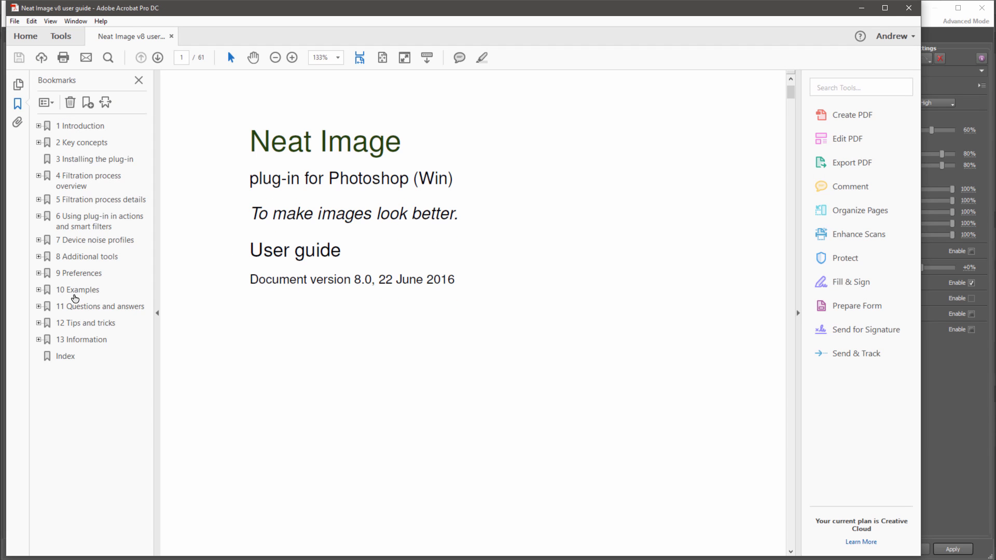
{"action": "left_click", "coordinate": [74, 293]}
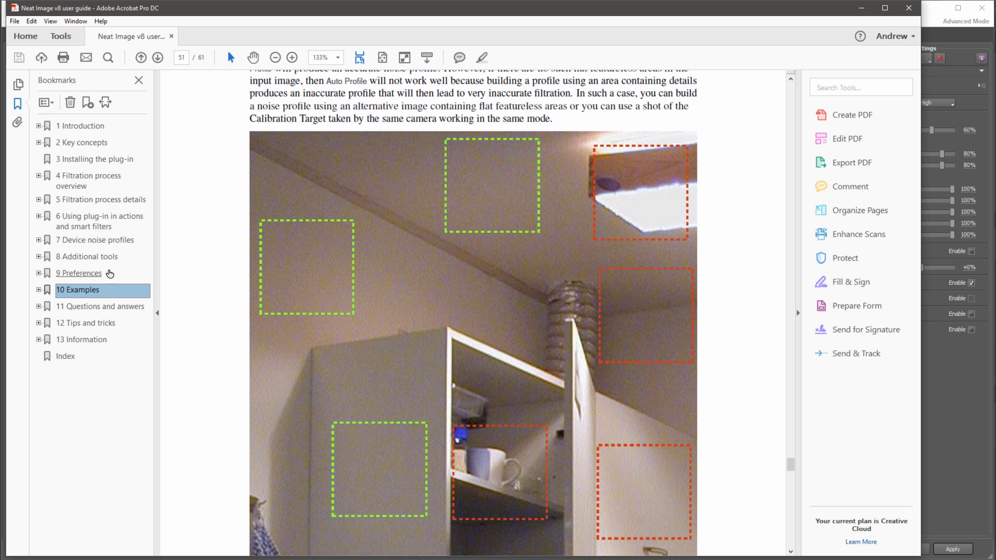
{"action": "left_click", "coordinate": [100, 306]}
{"action": "scroll", "coordinate": [319, 279], "scroll_direction": "down", "scroll_amount": 3}
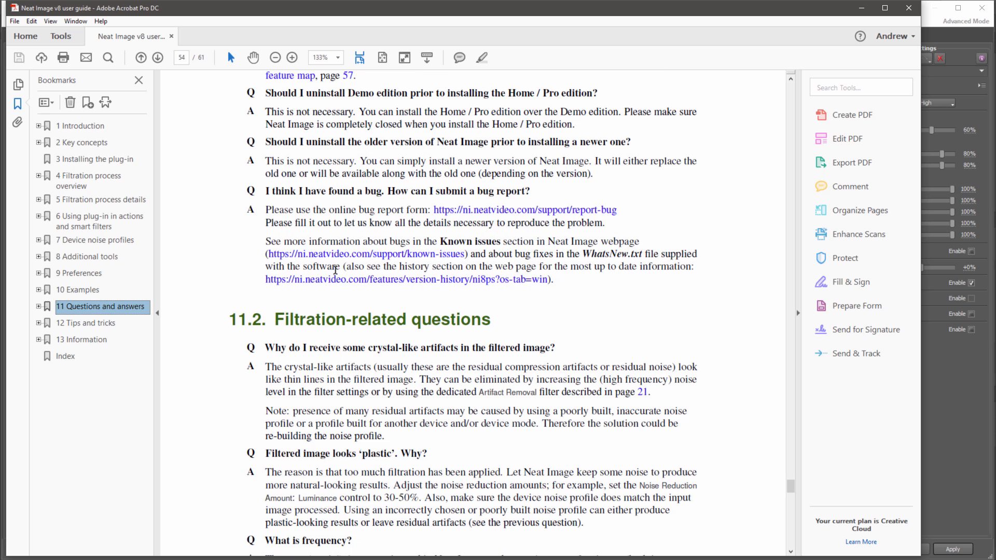
{"action": "left_click", "coordinate": [861, 8]}
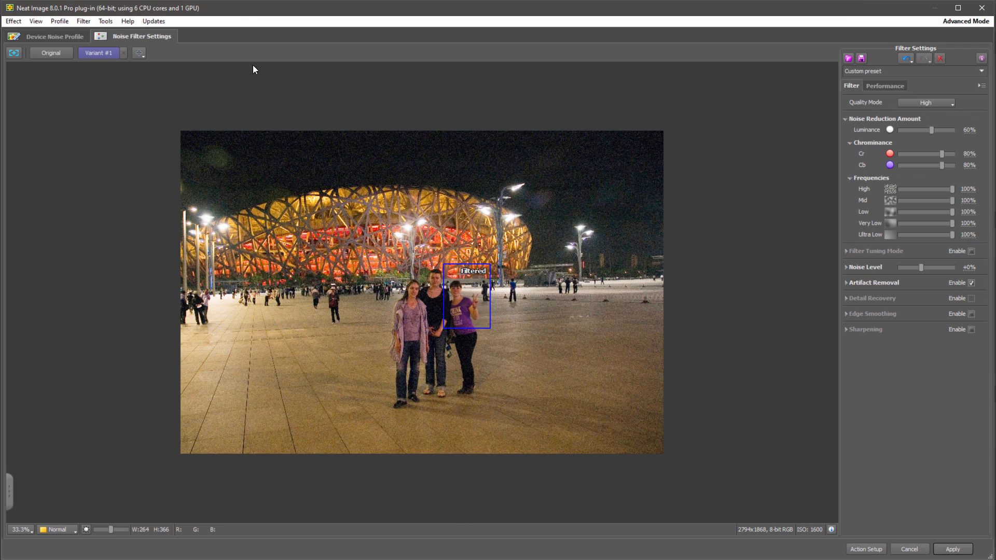
- Look through the help resources for the Community Forum
{"action": "left_click", "coordinate": [129, 24]}
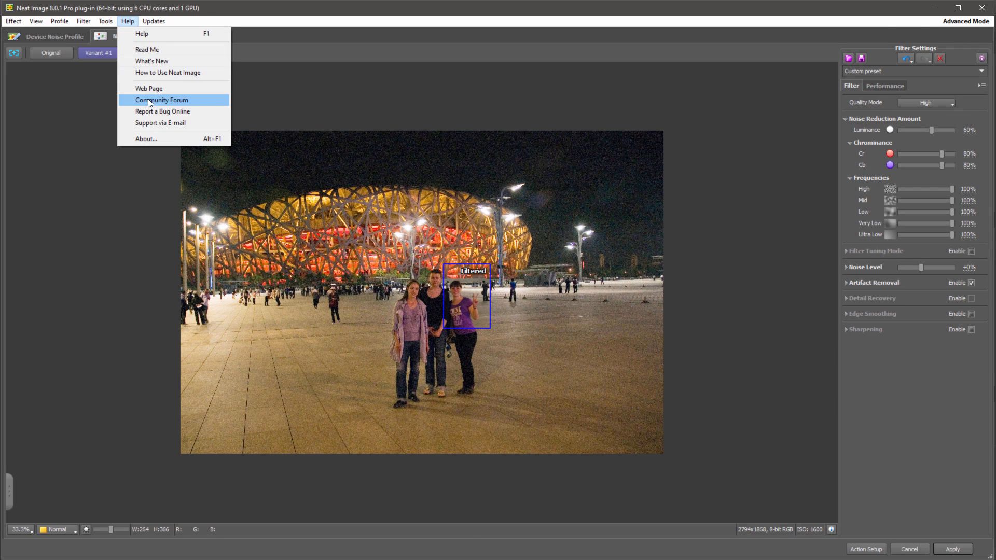